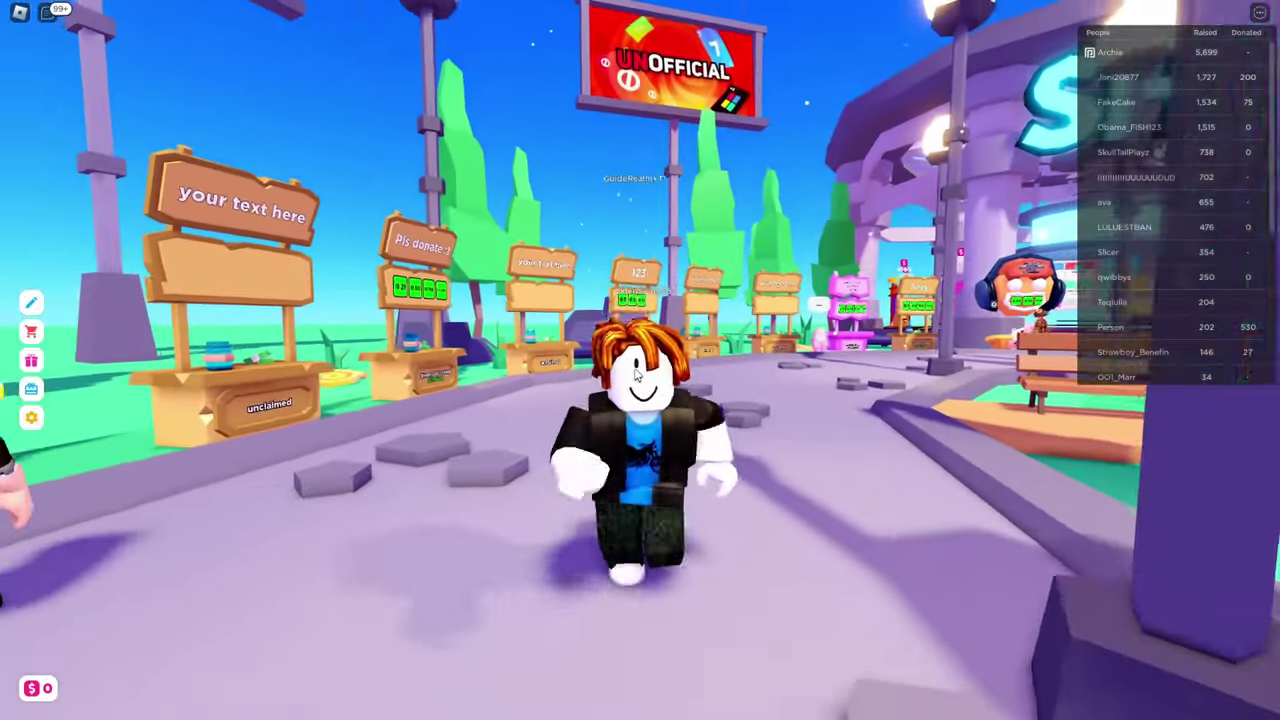
Run the avatar forward past the booths to an empty stand showing the Stand Claim prompt.
{"action": "key", "text": "w"}
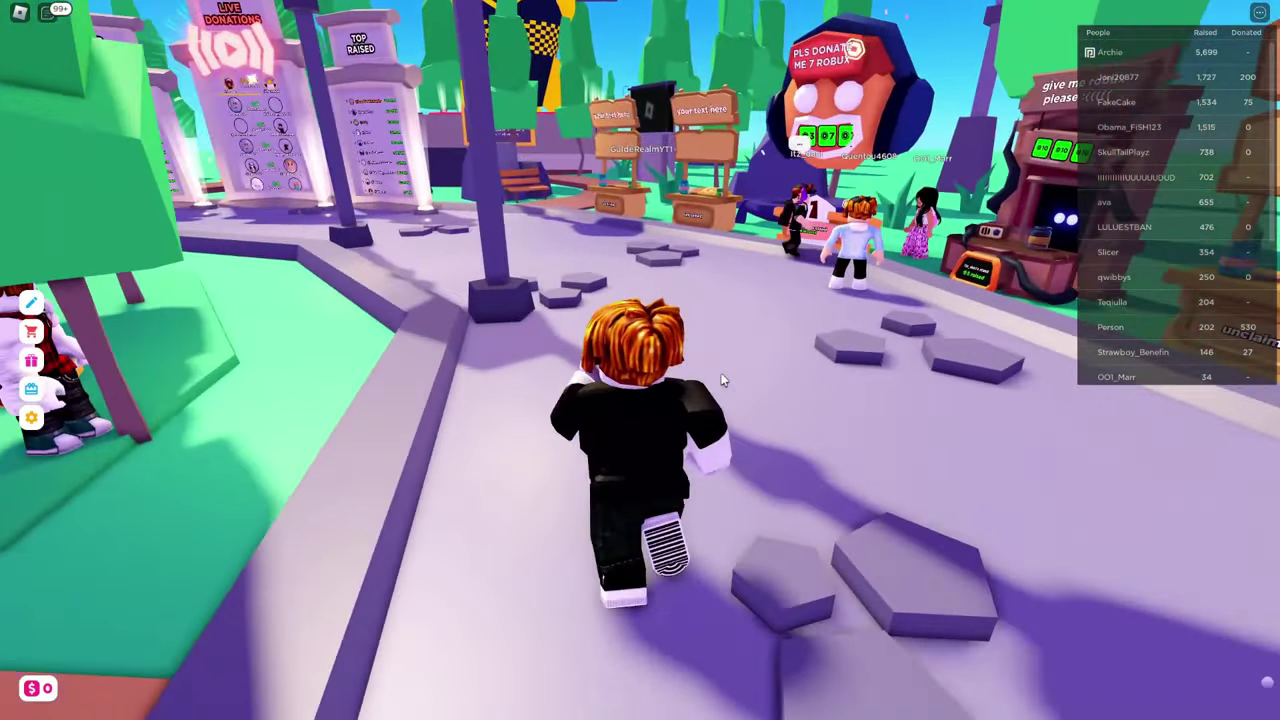
{"action": "key", "text": "w"}
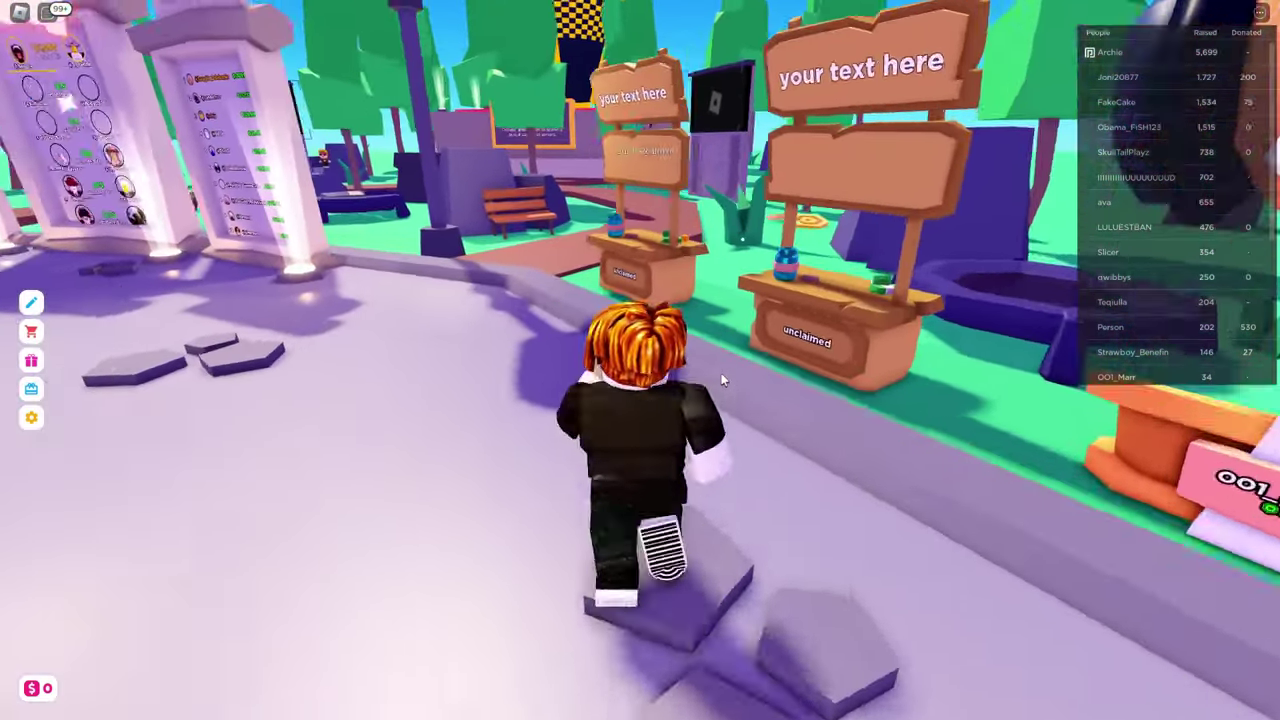
{"action": "key", "text": "w"}
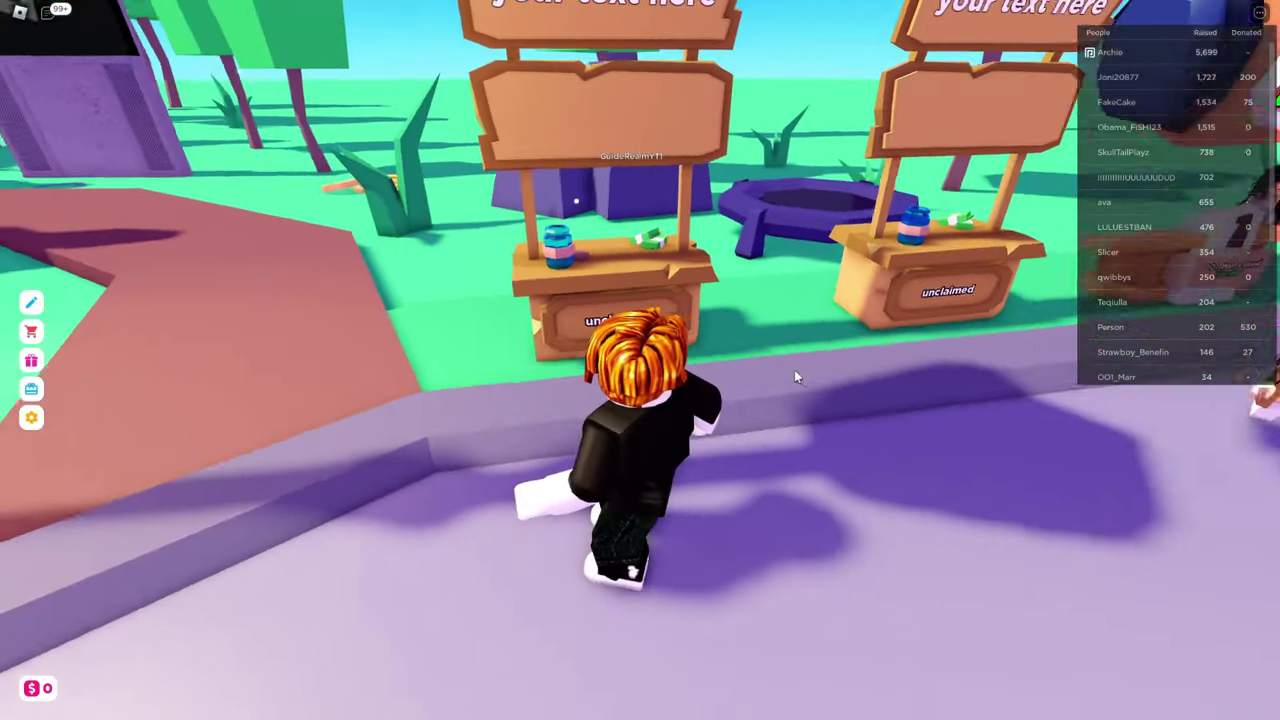
{"action": "key", "text": "w"}
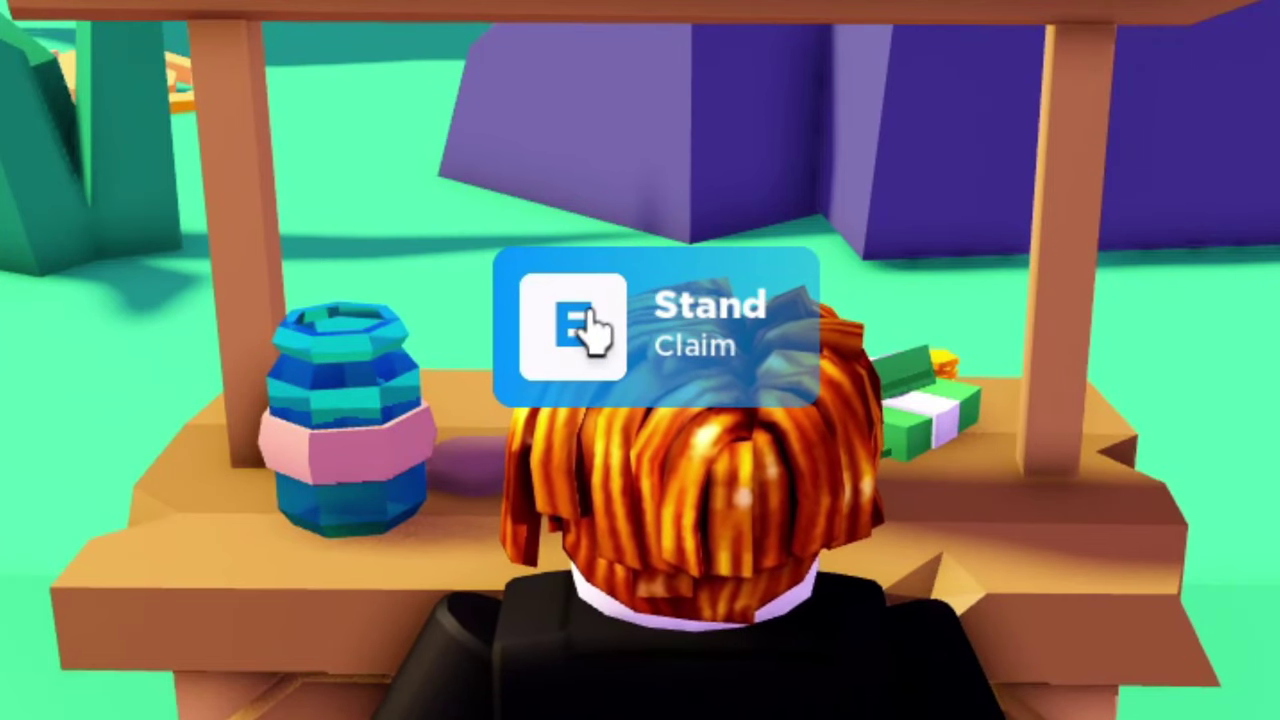
Claim the empty stand and zoom the camera in on it.
{"action": "left_click", "coordinate": [590, 330]}
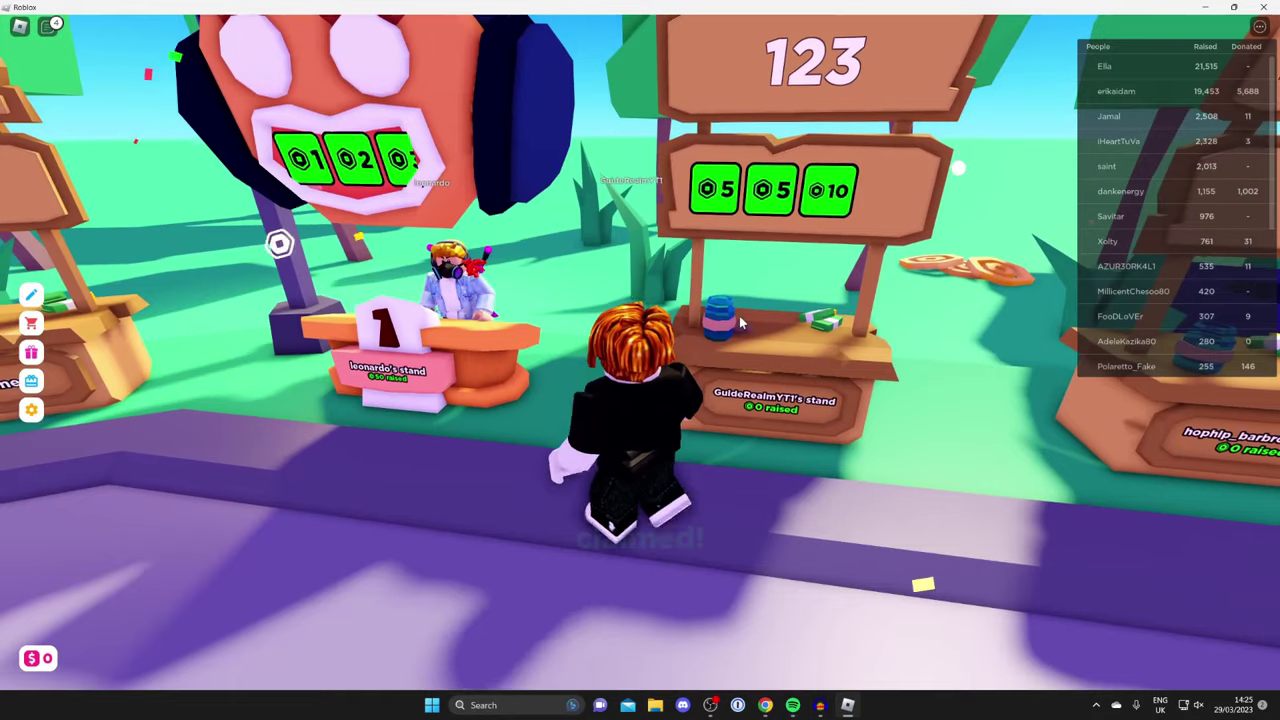
{"action": "scroll", "coordinate": [739, 315], "scroll_direction": "up", "scroll_amount": 2}
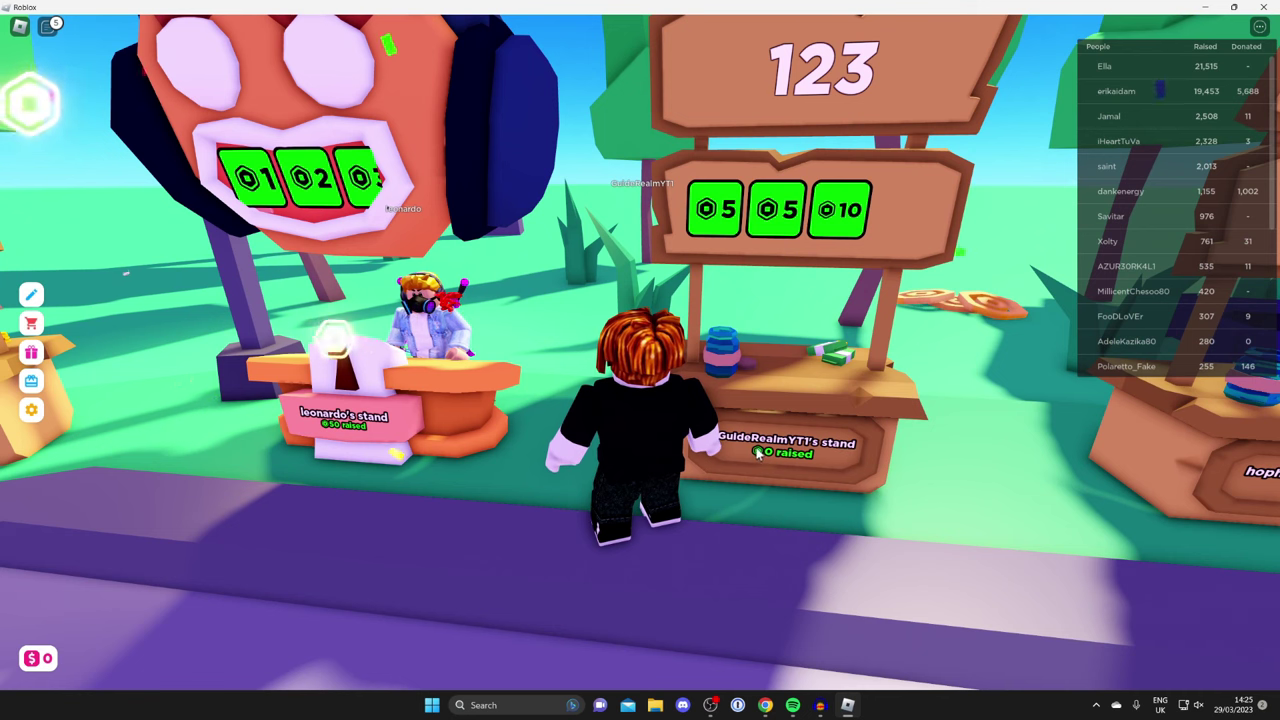
{"action": "scroll", "coordinate": [664, 263], "scroll_direction": "up", "scroll_amount": 2}
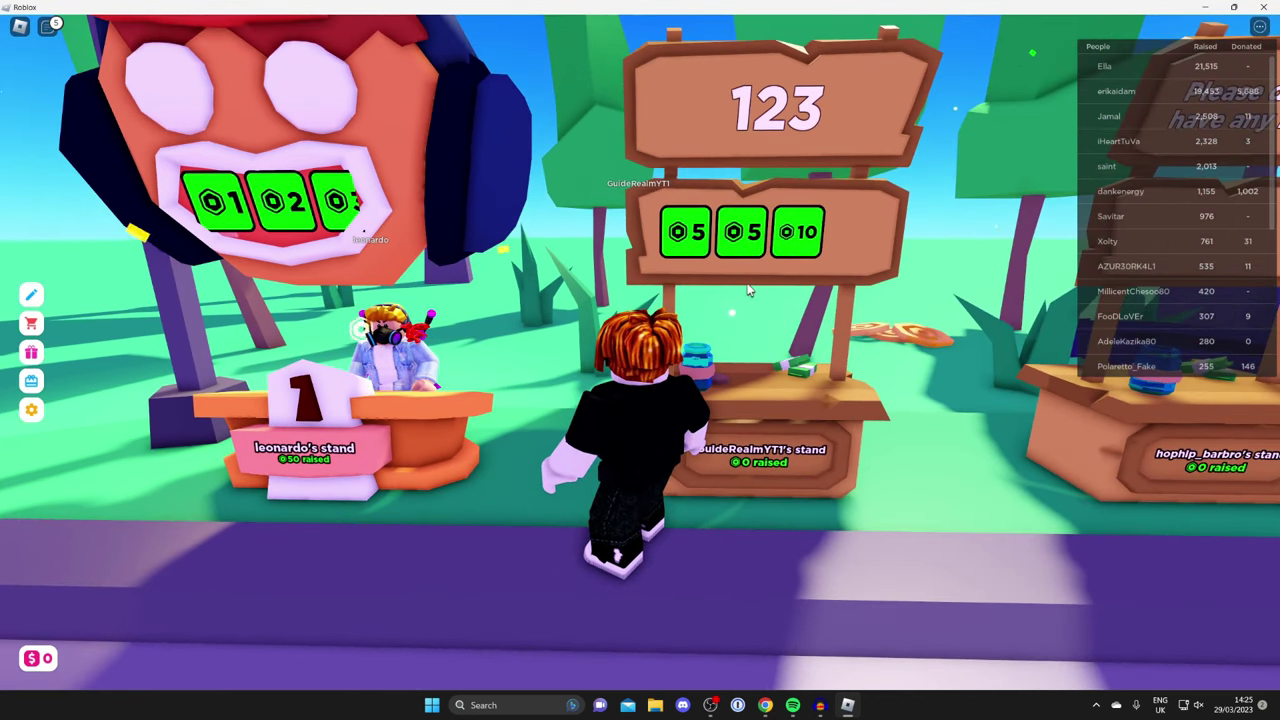
Swing the camera around and walk the avatar back up to the claimed stand.
{"action": "key", "text": "Right"}
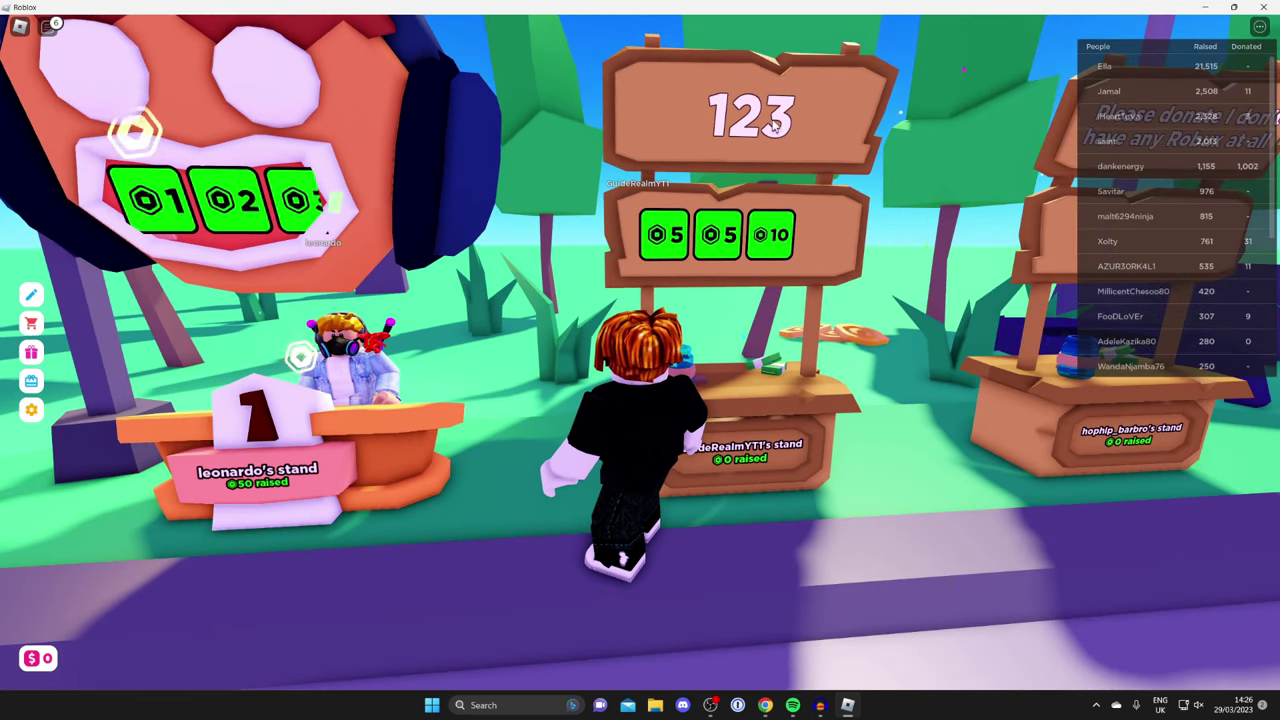
{"action": "key", "text": "s"}
{"action": "key", "text": "w"}
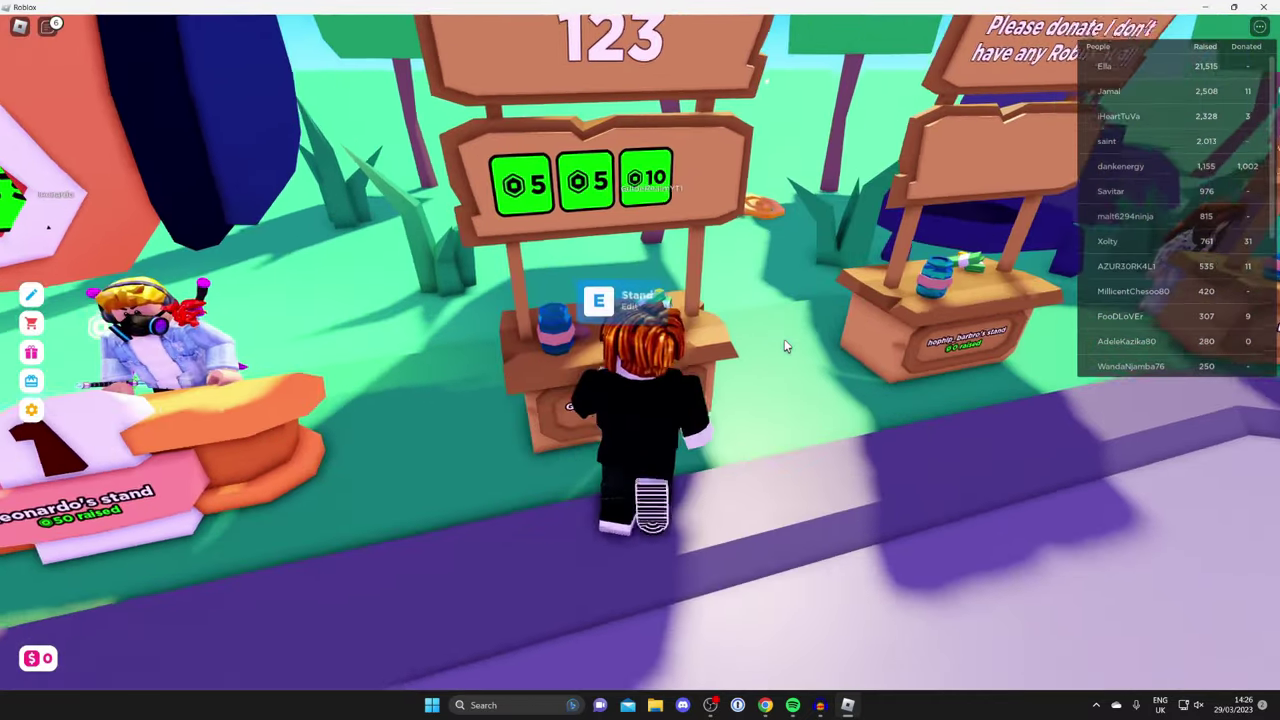
{"action": "key", "text": "w"}
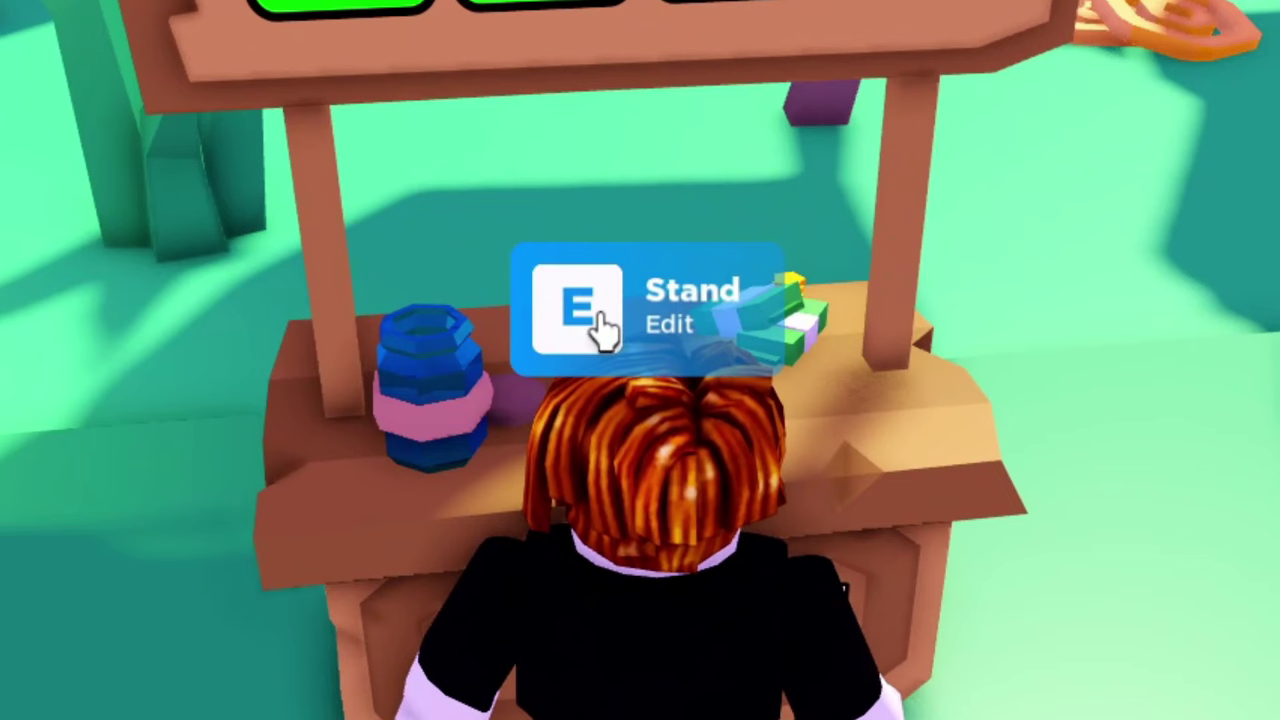
Enter 'Hi' as the stand's sign text, apply it, and reopen the stand editor.
{"action": "left_click", "coordinate": [597, 330]}
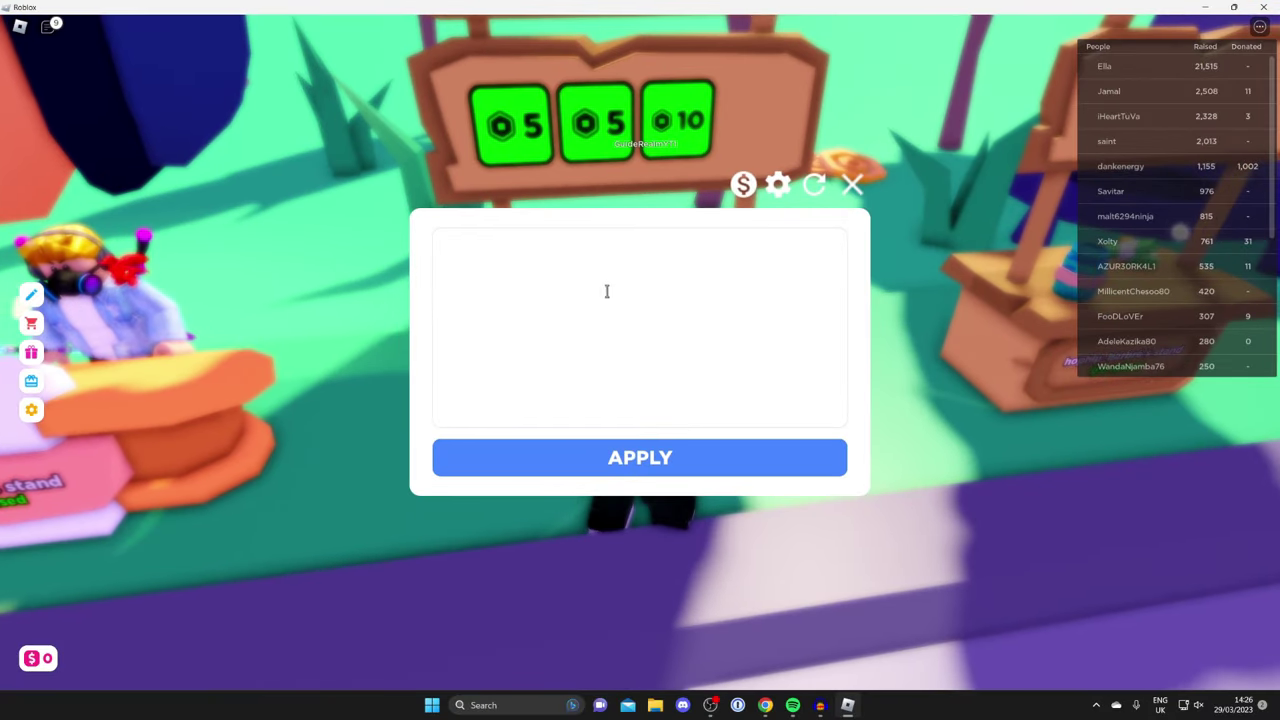
{"action": "left_click", "coordinate": [685, 328]}
{"action": "type", "text": "Hi"}
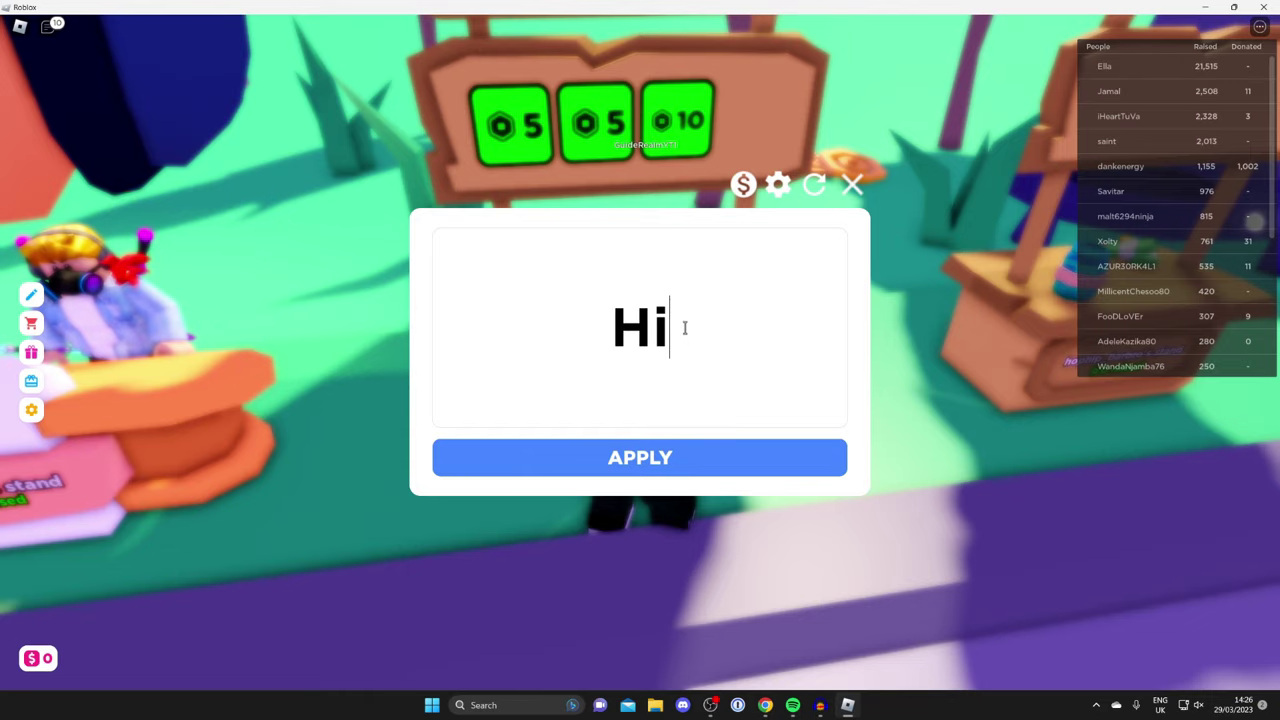
{"action": "left_click", "coordinate": [662, 457]}
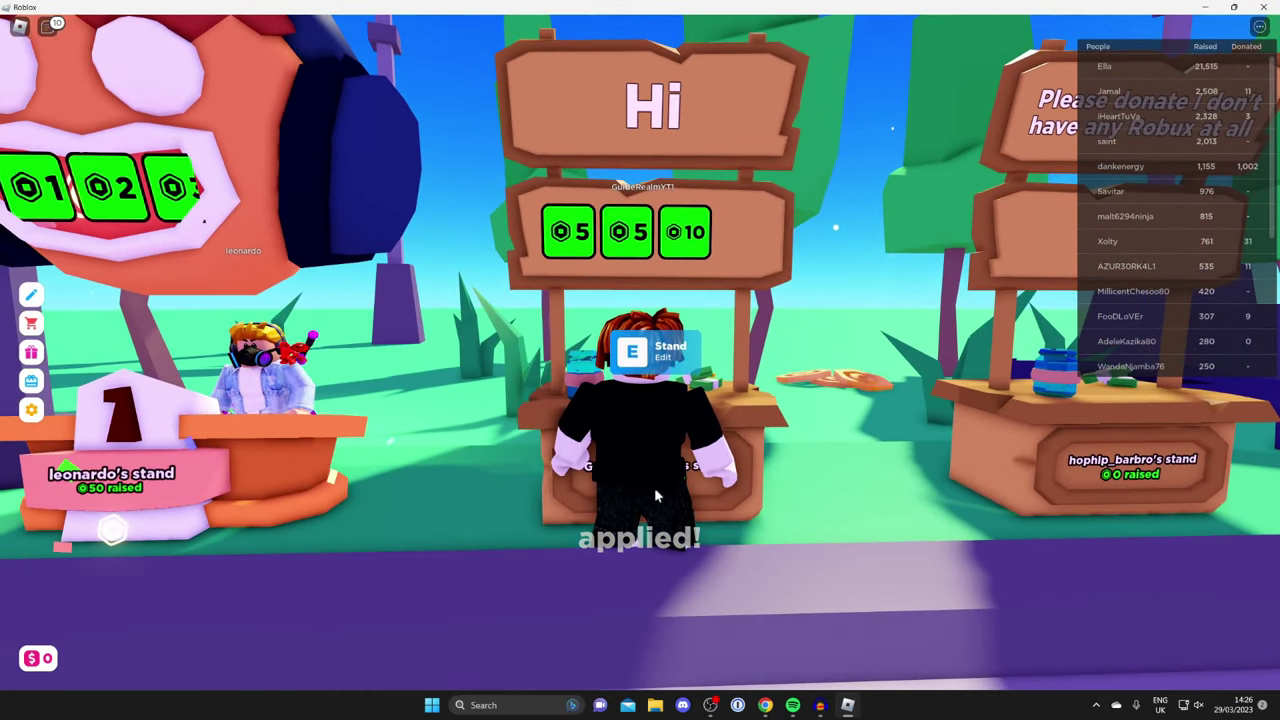
{"action": "left_click", "coordinate": [650, 345]}
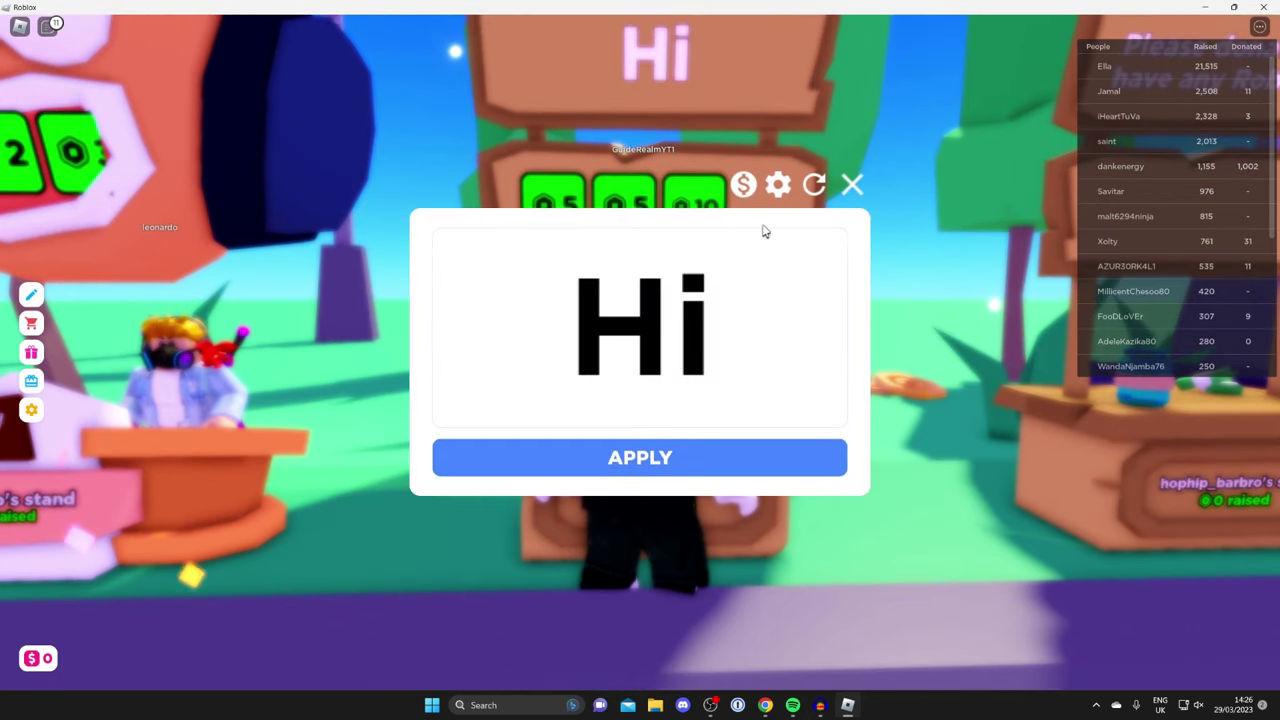
Browse the Booth Model options in the stand settings, then close the editor without changes.
{"action": "left_click", "coordinate": [779, 183]}
{"action": "scroll", "coordinate": [713, 316], "scroll_direction": "down", "scroll_amount": 2}
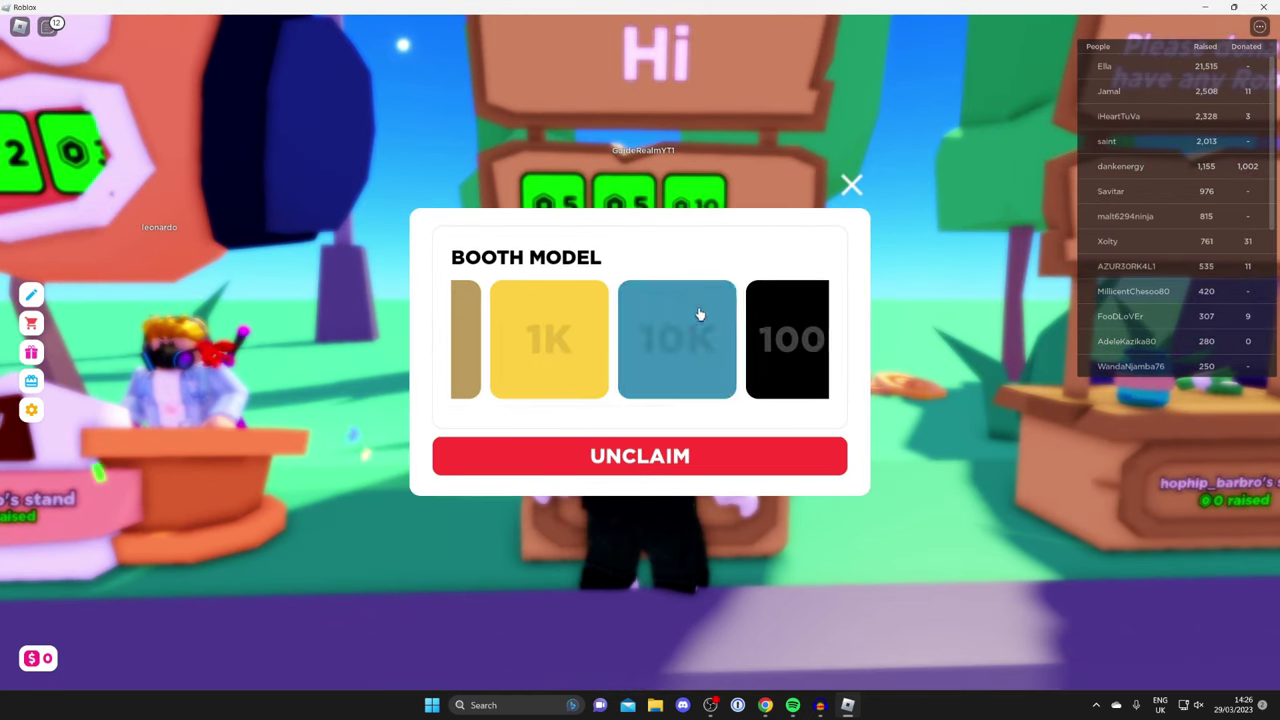
{"action": "scroll", "coordinate": [617, 371], "scroll_direction": "down", "scroll_amount": 1}
{"action": "scroll", "coordinate": [618, 367], "scroll_direction": "up", "scroll_amount": 2}
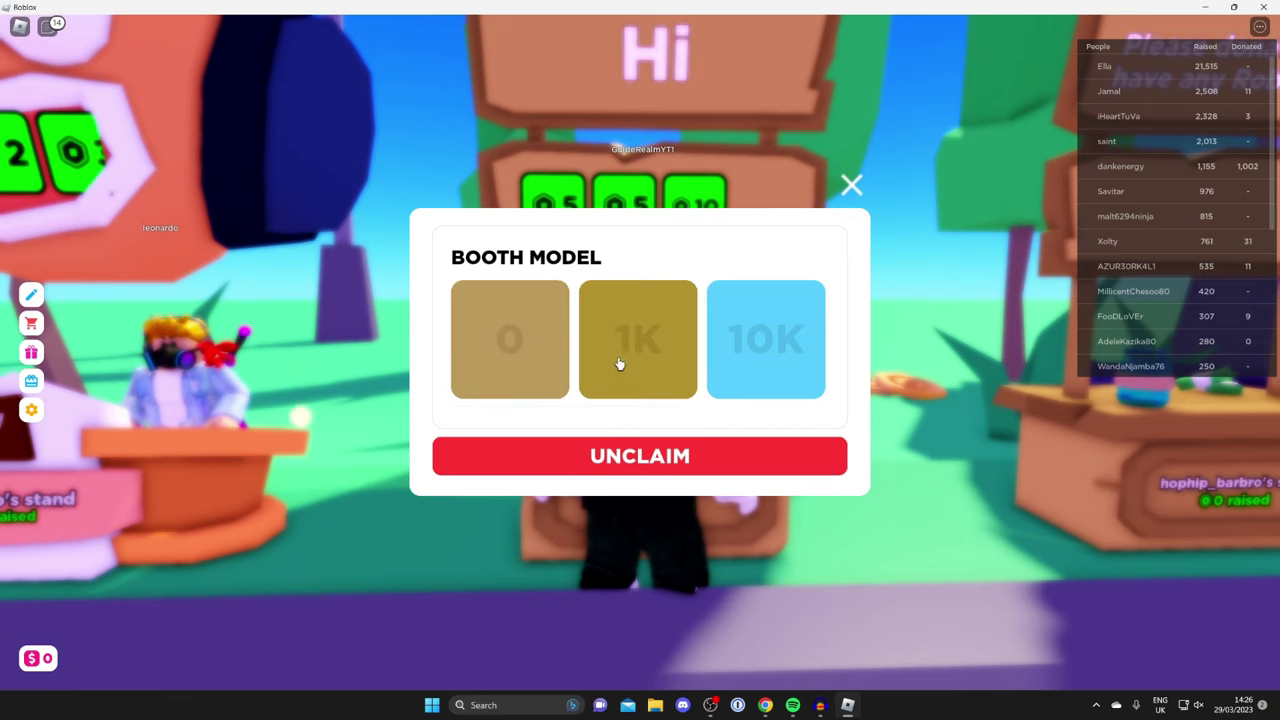
{"action": "left_click", "coordinate": [853, 185]}
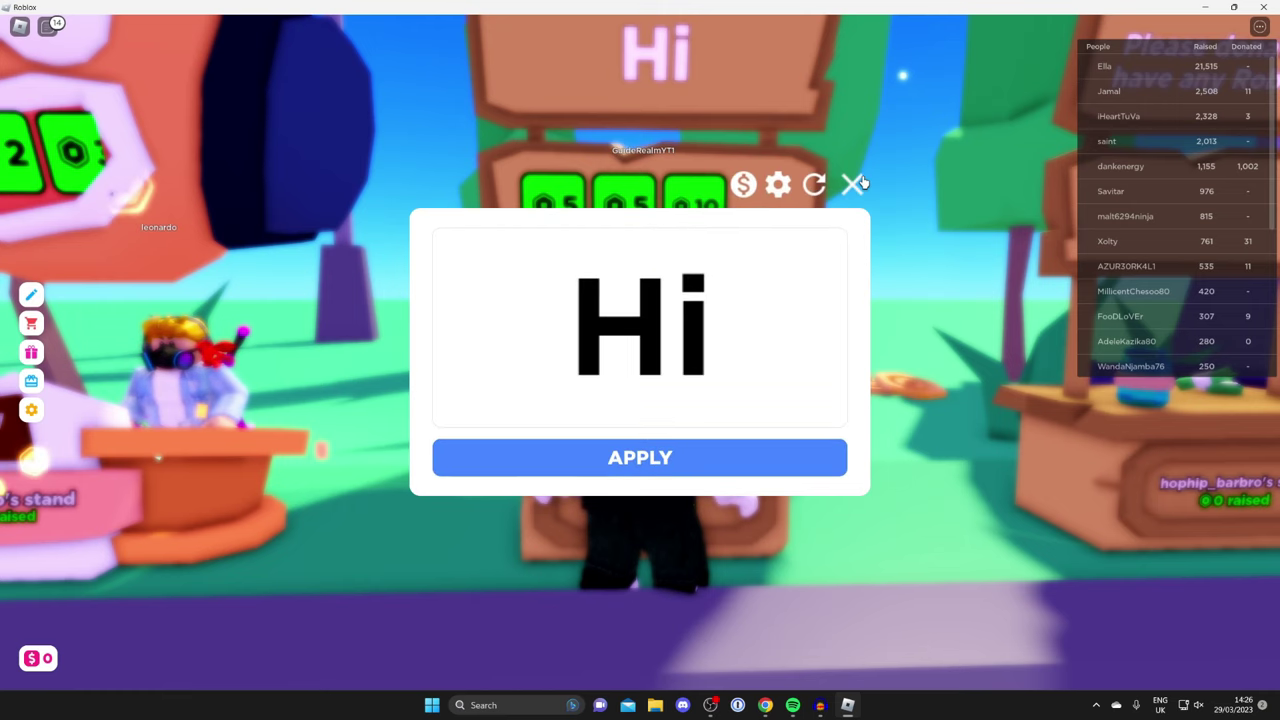
{"action": "left_click", "coordinate": [853, 184]}
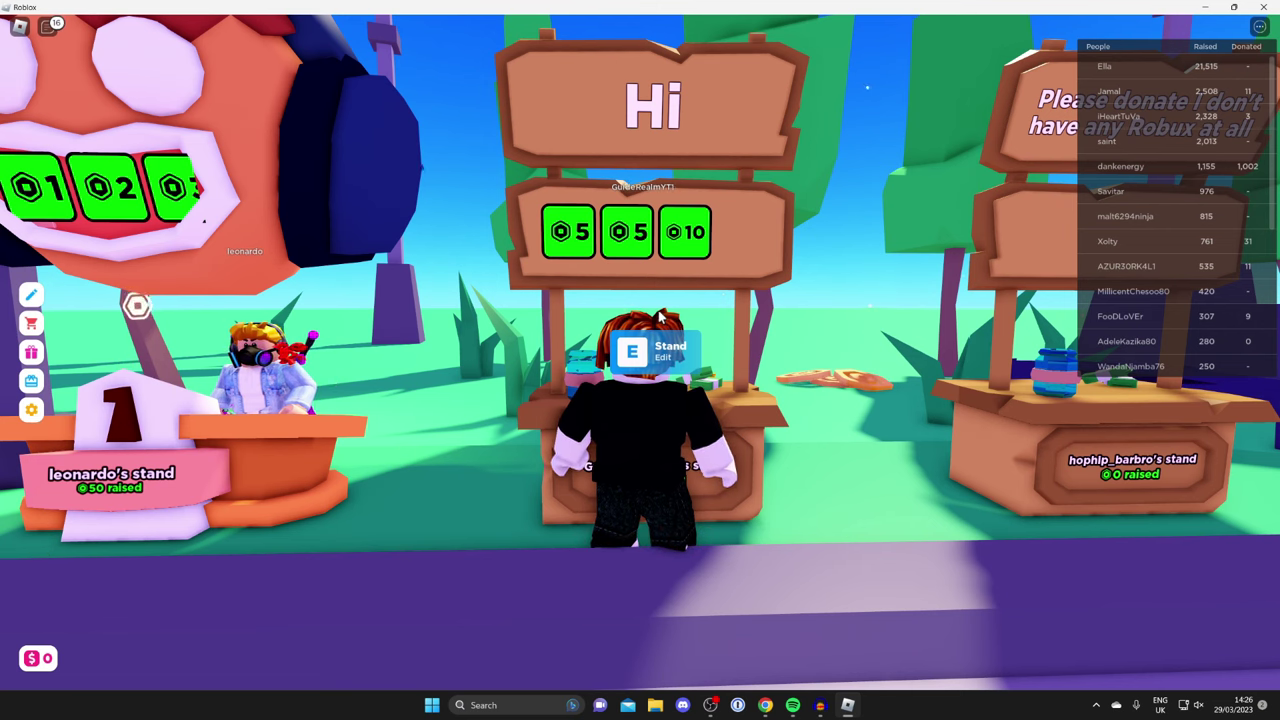
Quit the game with Alt+F4 and go to the Create section of the Roblox site.
{"action": "key", "text": "alt+F4"}
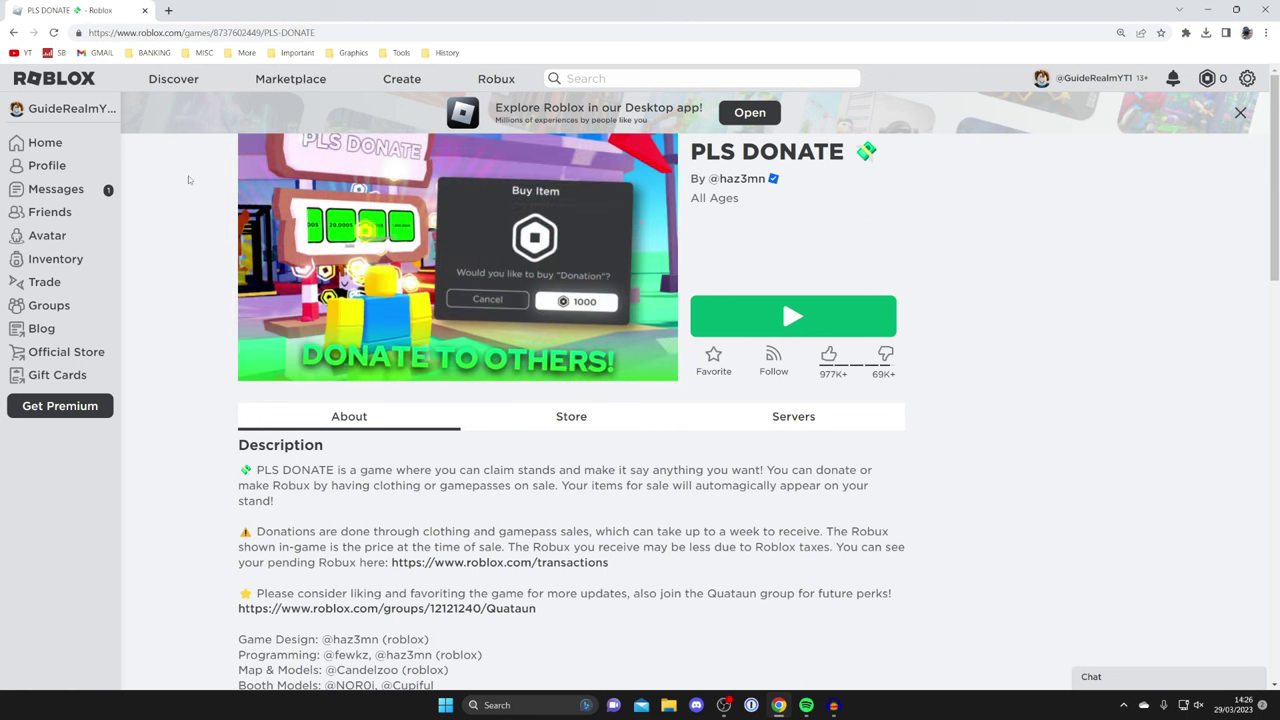
{"action": "key", "text": "alt+Left"}
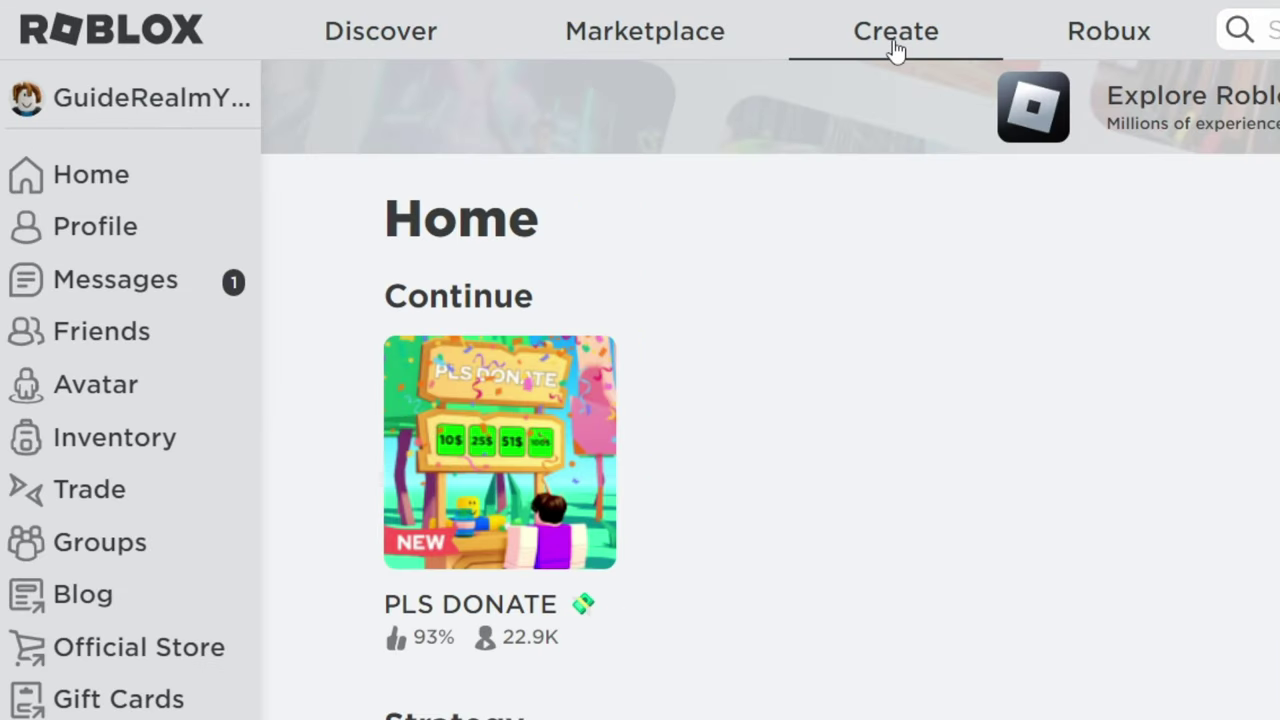
{"action": "left_click", "coordinate": [894, 44]}
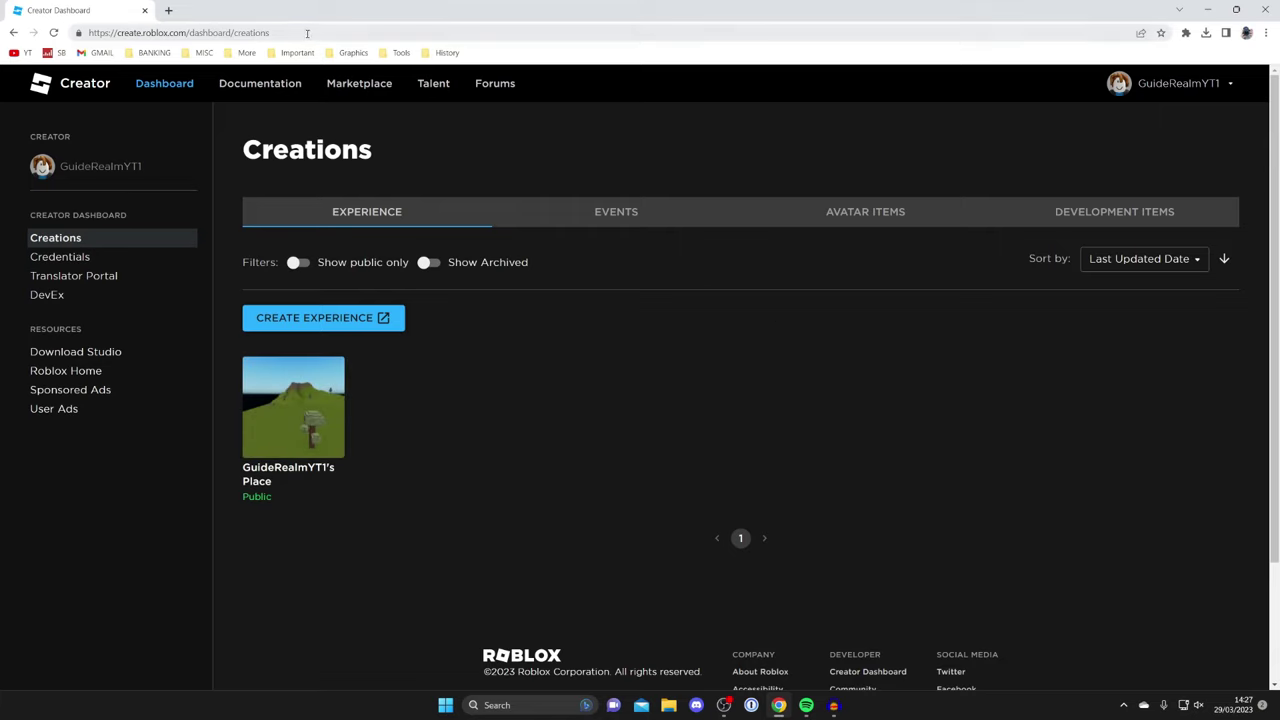
Trim the address to create.roblox.com to load the Creator Dashboard's Creations page.
{"action": "left_click", "coordinate": [365, 32]}
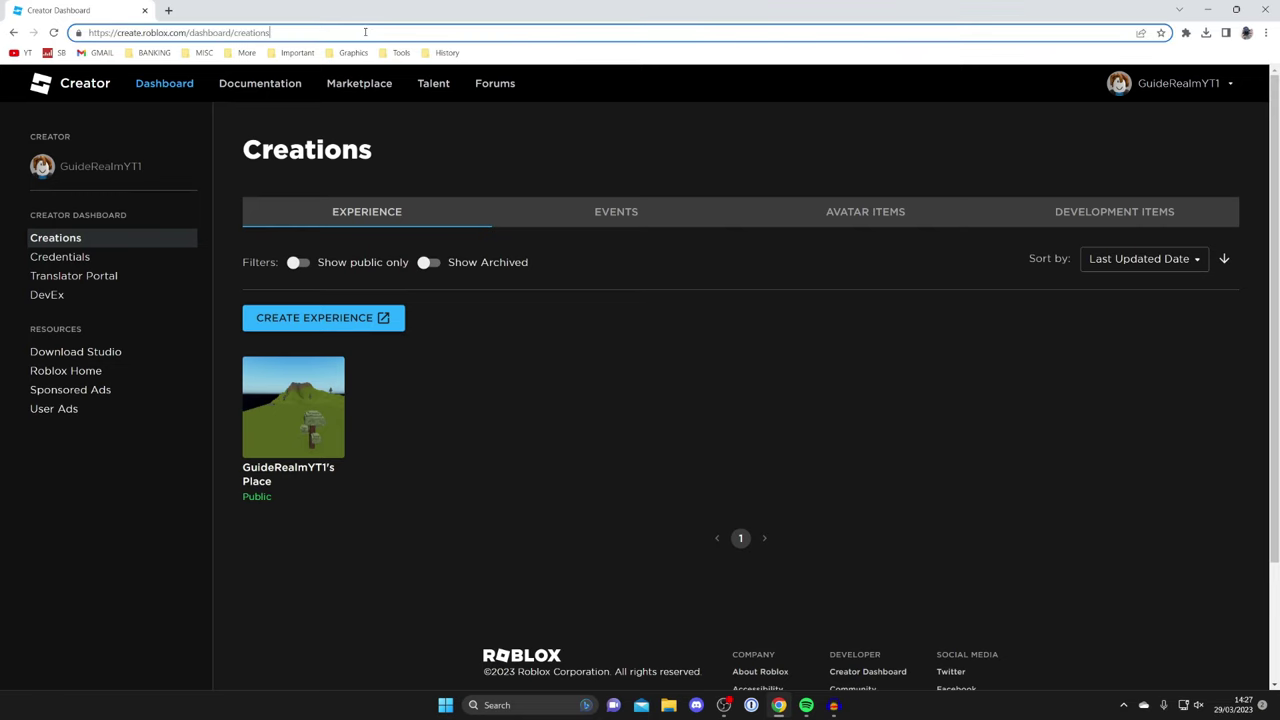
{"action": "left_click_drag", "start_coordinate": [268, 33], "coordinate": [199, 36]}
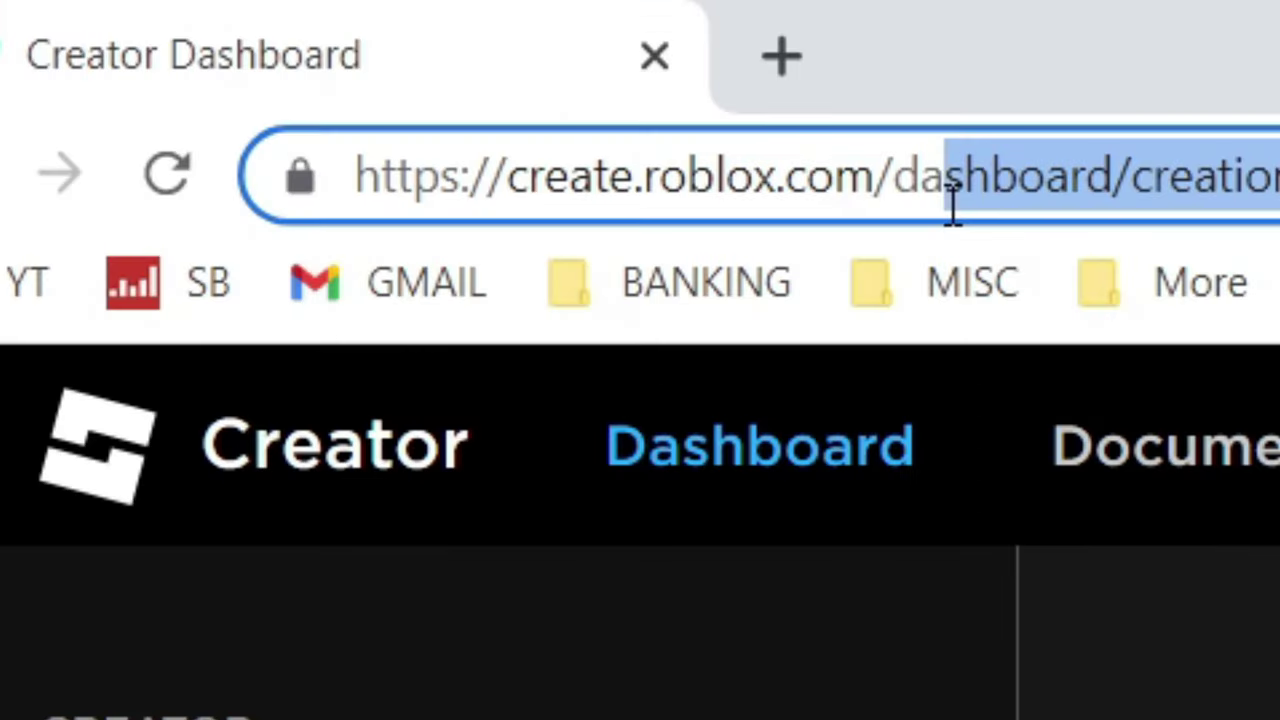
{"action": "left_click_drag", "start_coordinate": [952, 205], "coordinate": [906, 206]}
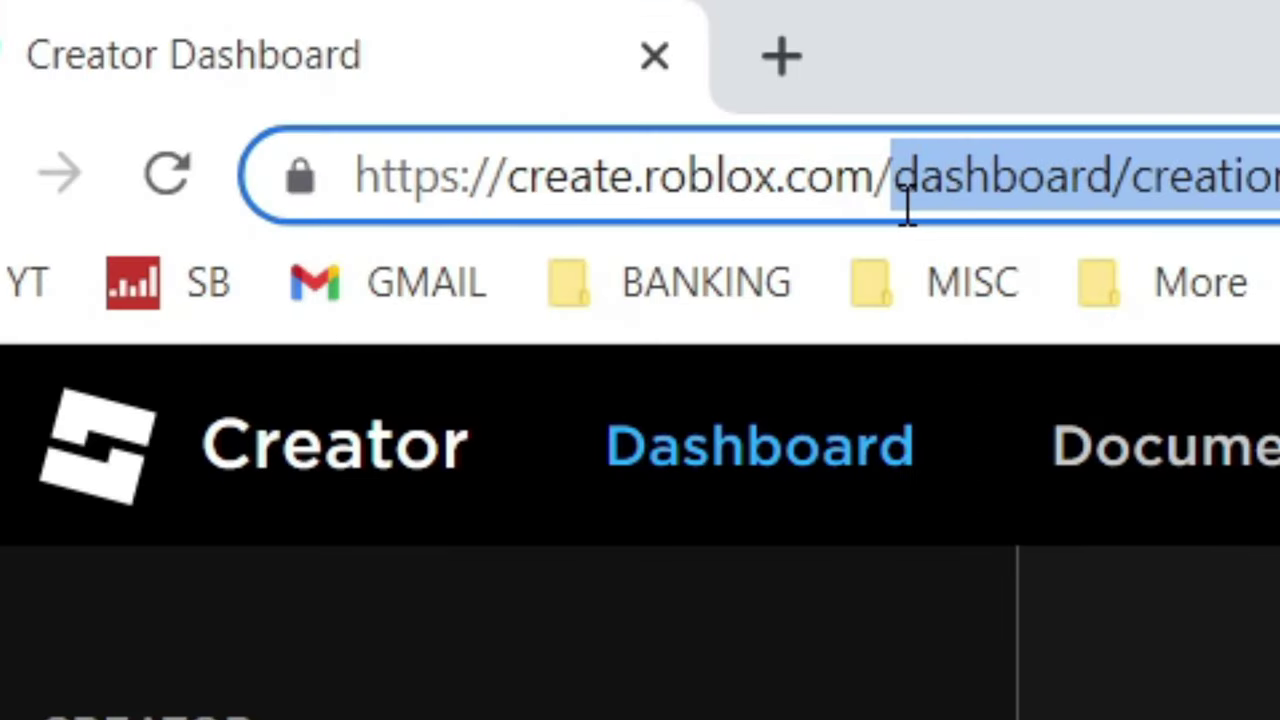
{"action": "key", "text": "BackSpace"}
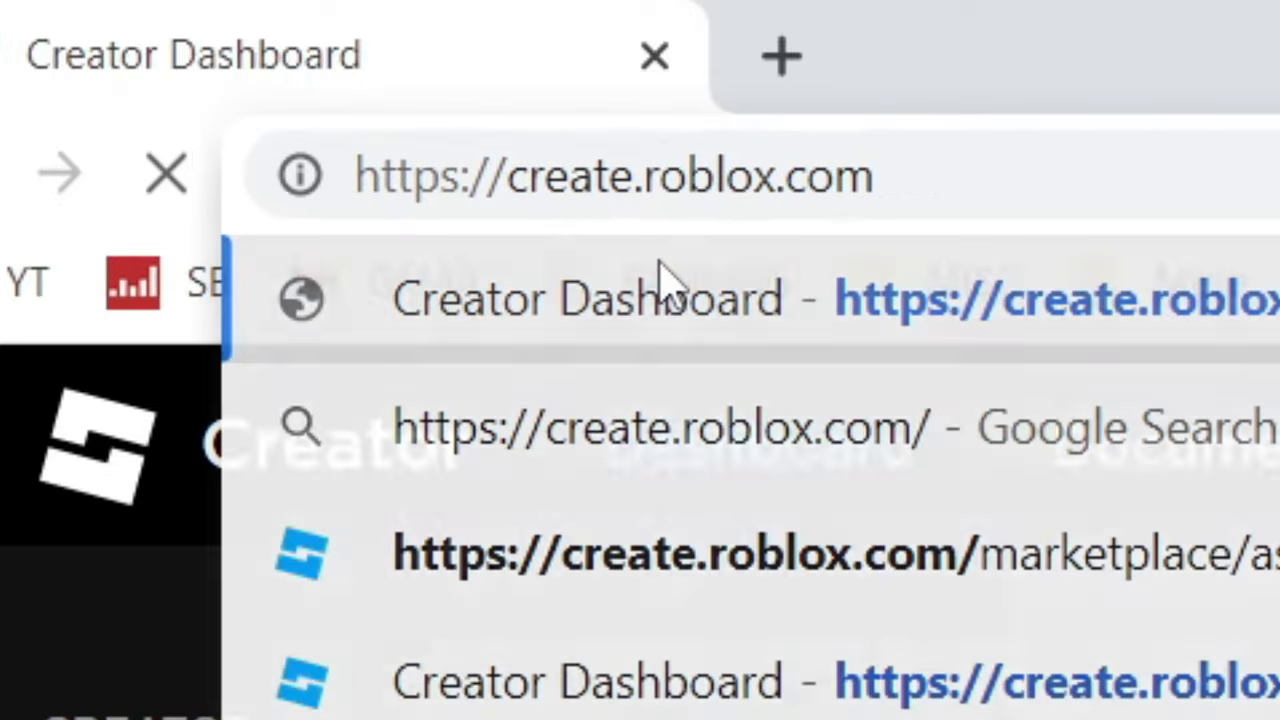
{"action": "key", "text": "Return"}
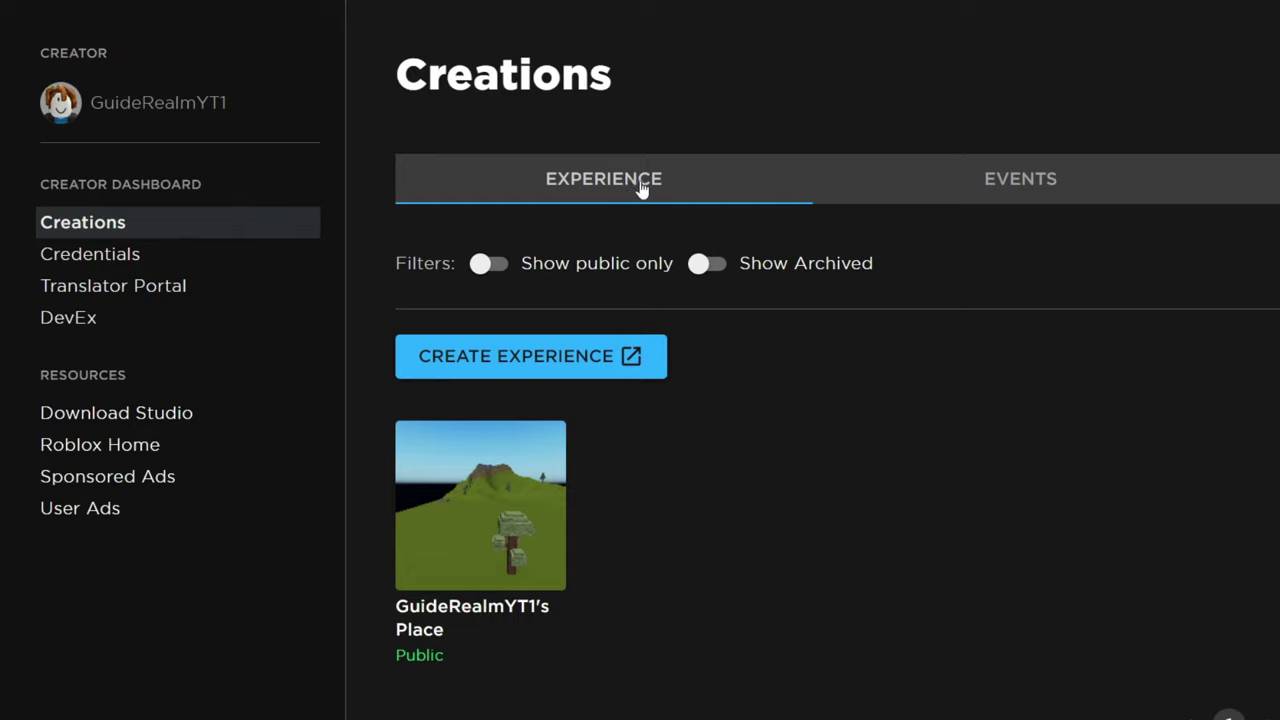
From the experience's page, go to Associated Items > Passes and start Create a Pass.
{"action": "mouse_move", "coordinate": [483, 558]}
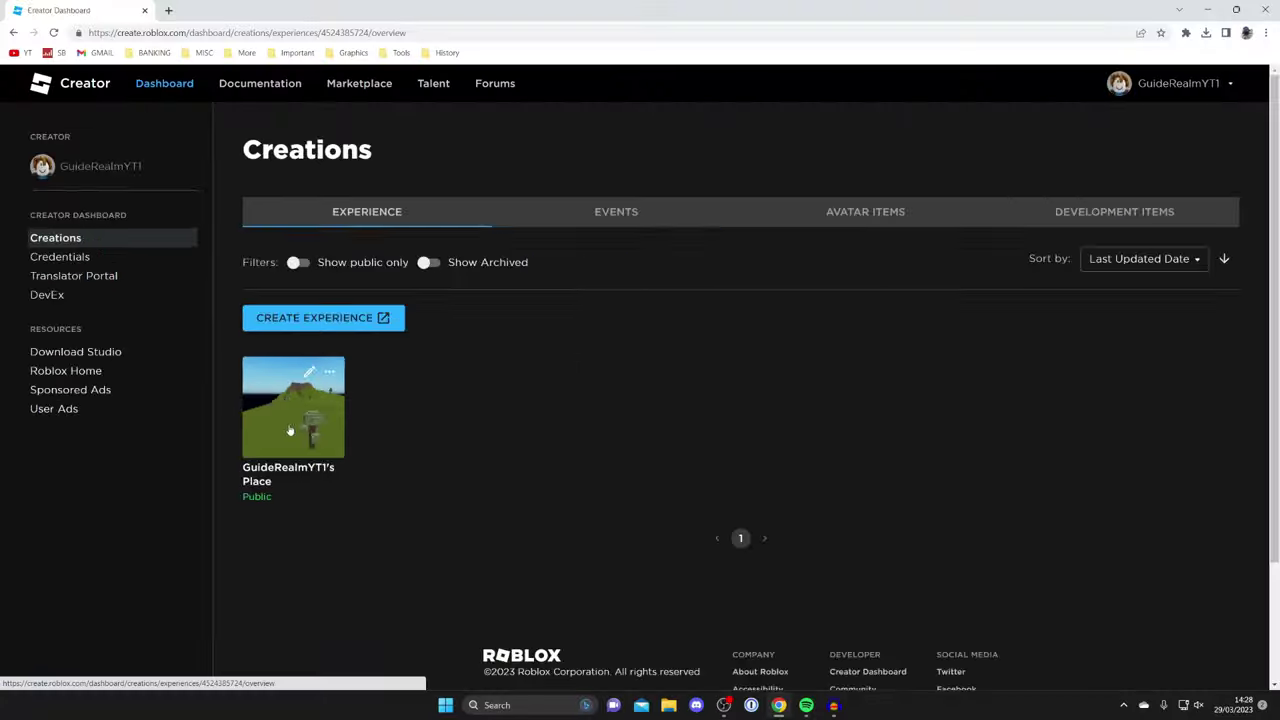
{"action": "left_click", "coordinate": [440, 570]}
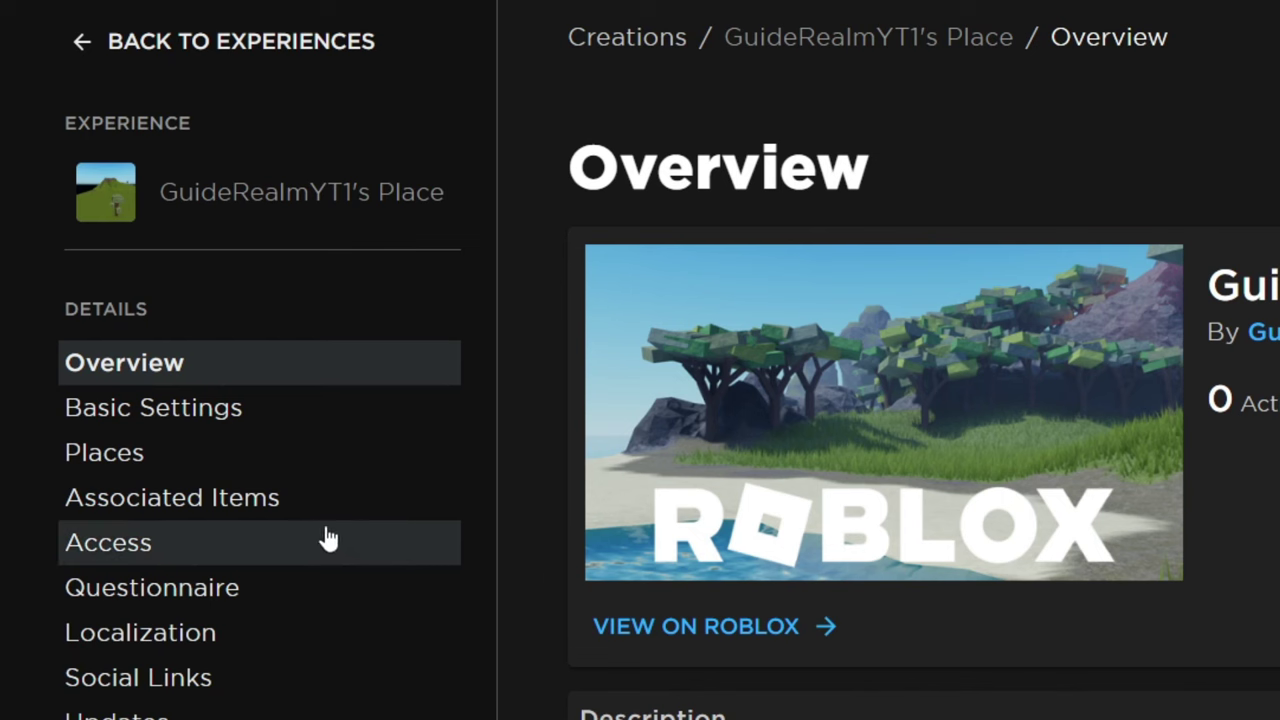
{"action": "left_click", "coordinate": [99, 336]}
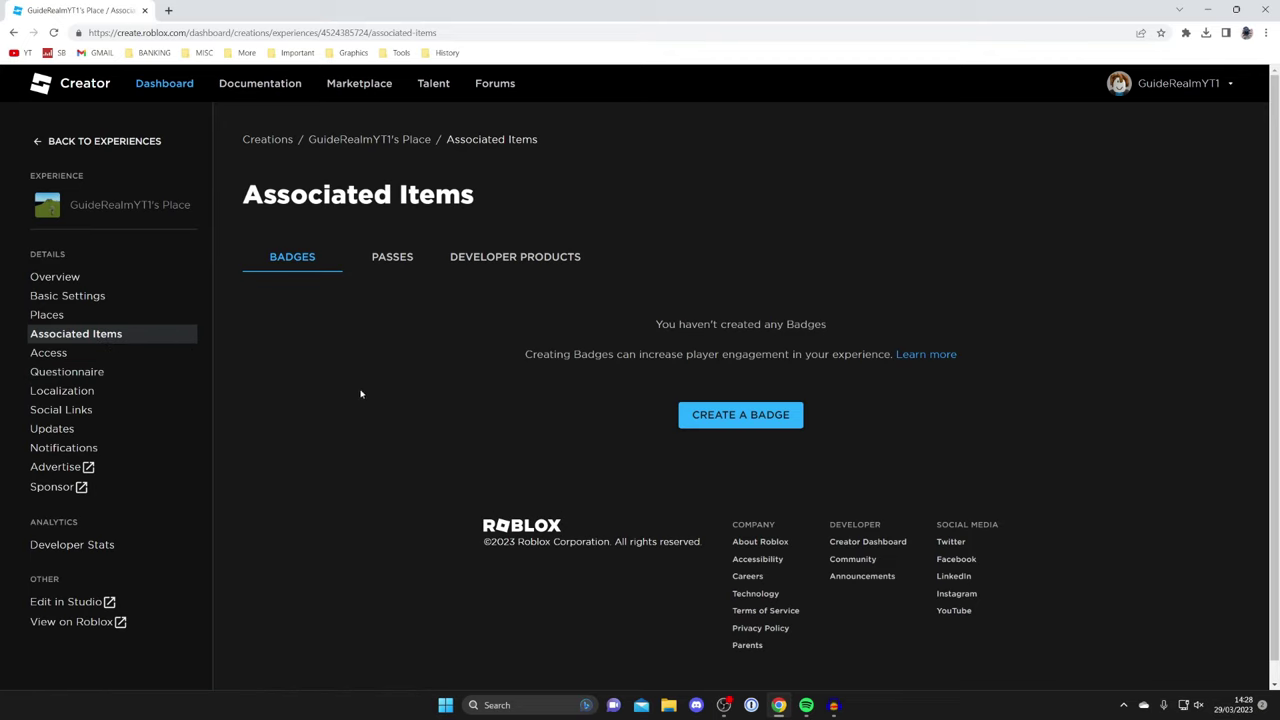
{"action": "left_click", "coordinate": [400, 259]}
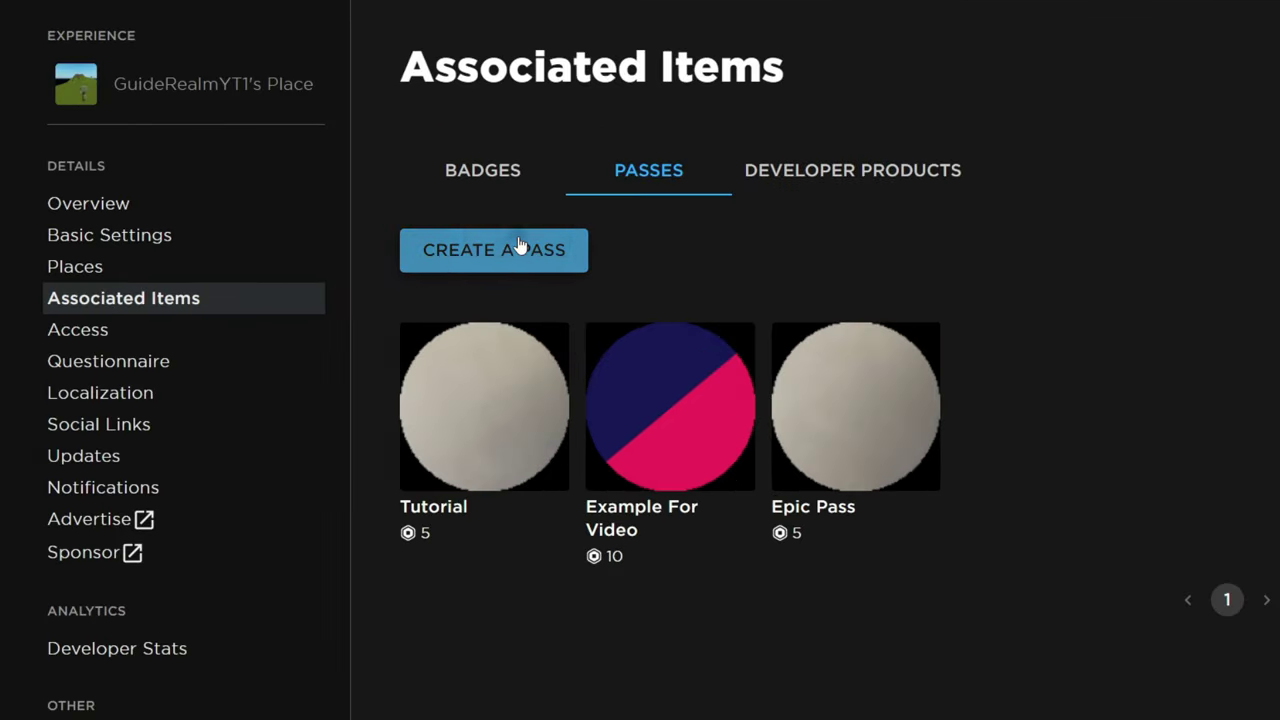
{"action": "left_click", "coordinate": [312, 303]}
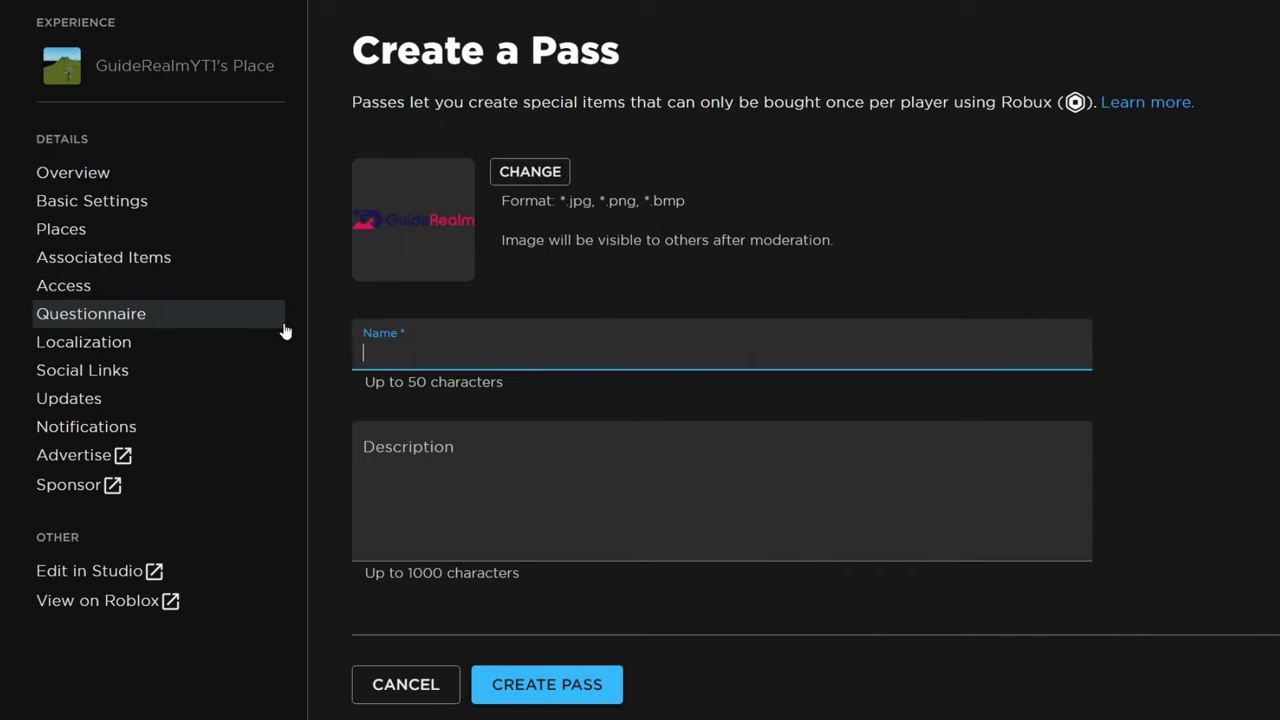
Name the pass 'Awesome Pass', describe it 'Thank you for donating.', and create it.
{"action": "type", "text": "Aw"}
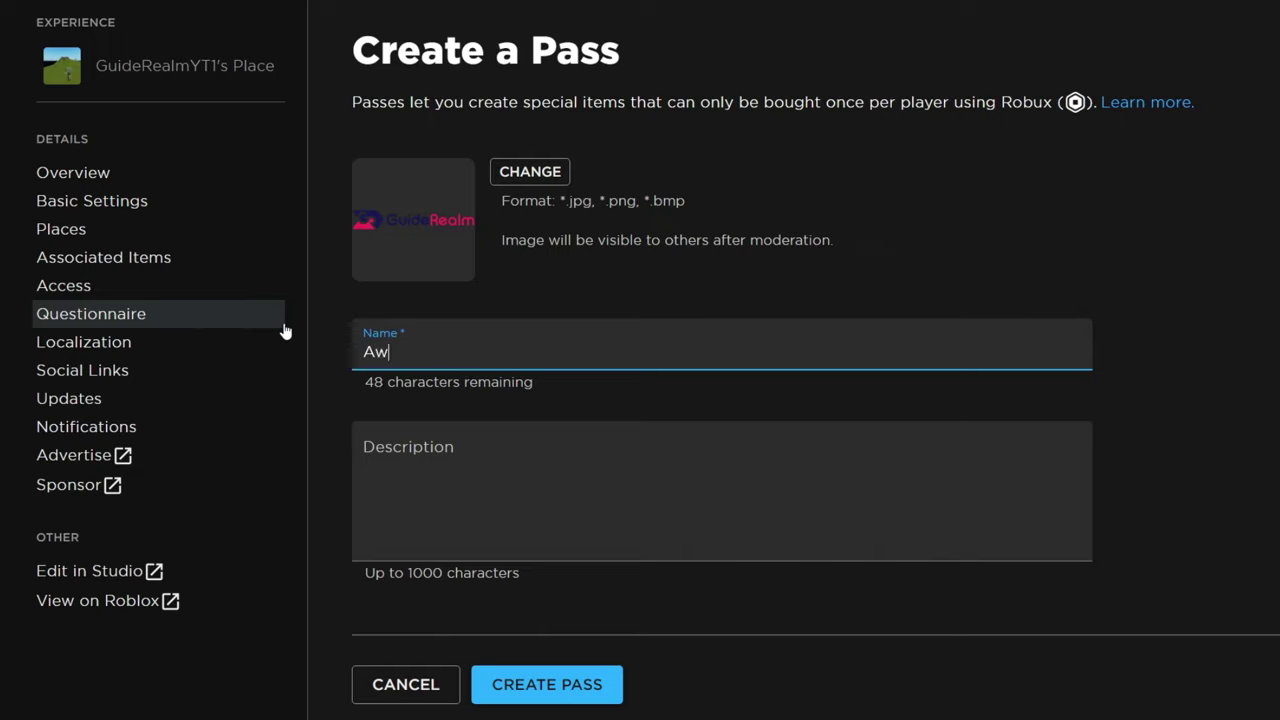
{"action": "type", "text": "esome Pass"}
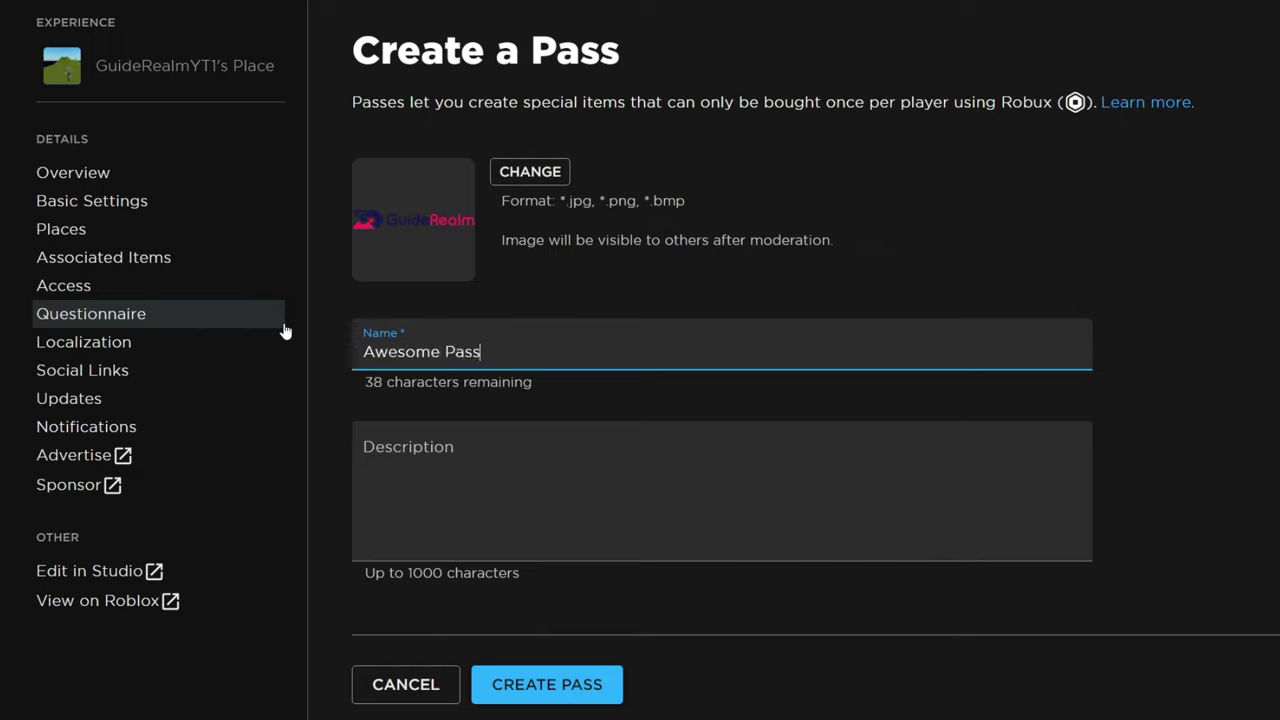
{"action": "left_click", "coordinate": [482, 447]}
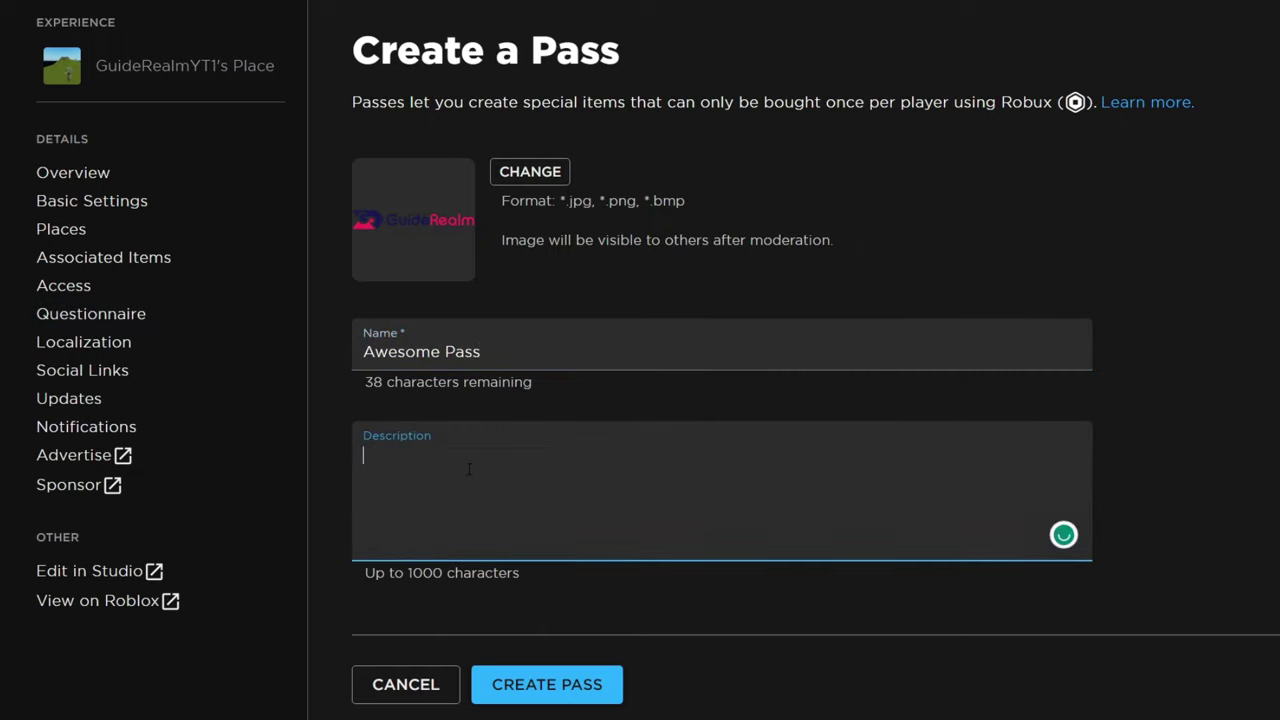
{"action": "type", "text": "Thank you fr"}
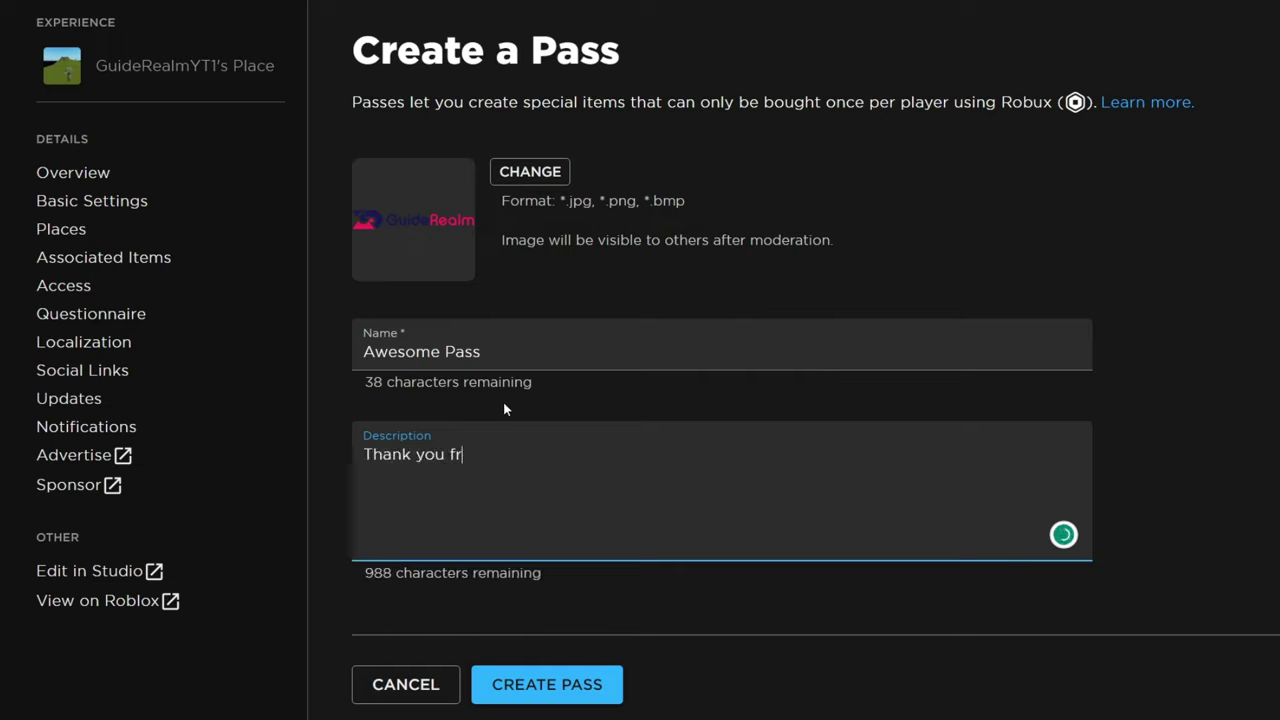
{"action": "key", "text": "BackSpace"}
{"action": "type", "text": "or donating."}
{"action": "left_click", "coordinate": [503, 401]}
{"action": "left_click", "coordinate": [570, 686]}
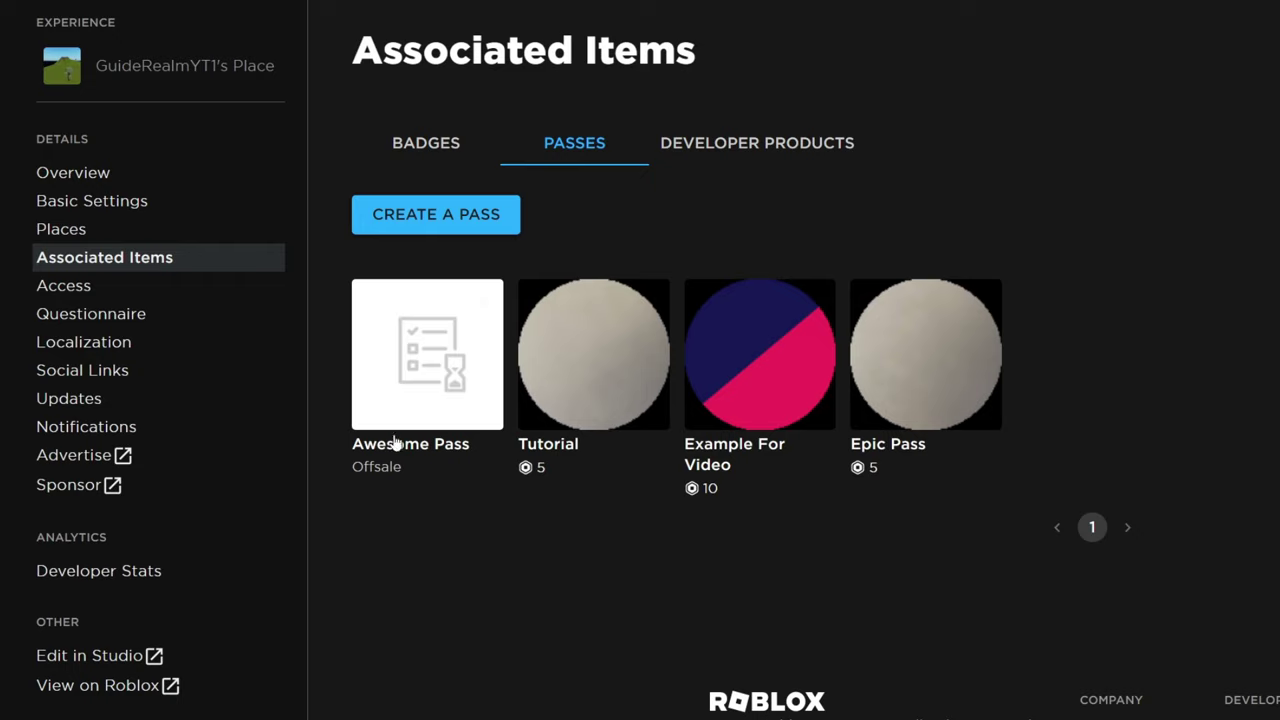
In Awesome Pass's Sales settings, turn on Item for Sale at 1 Robux and save.
{"action": "left_click", "coordinate": [421, 386]}
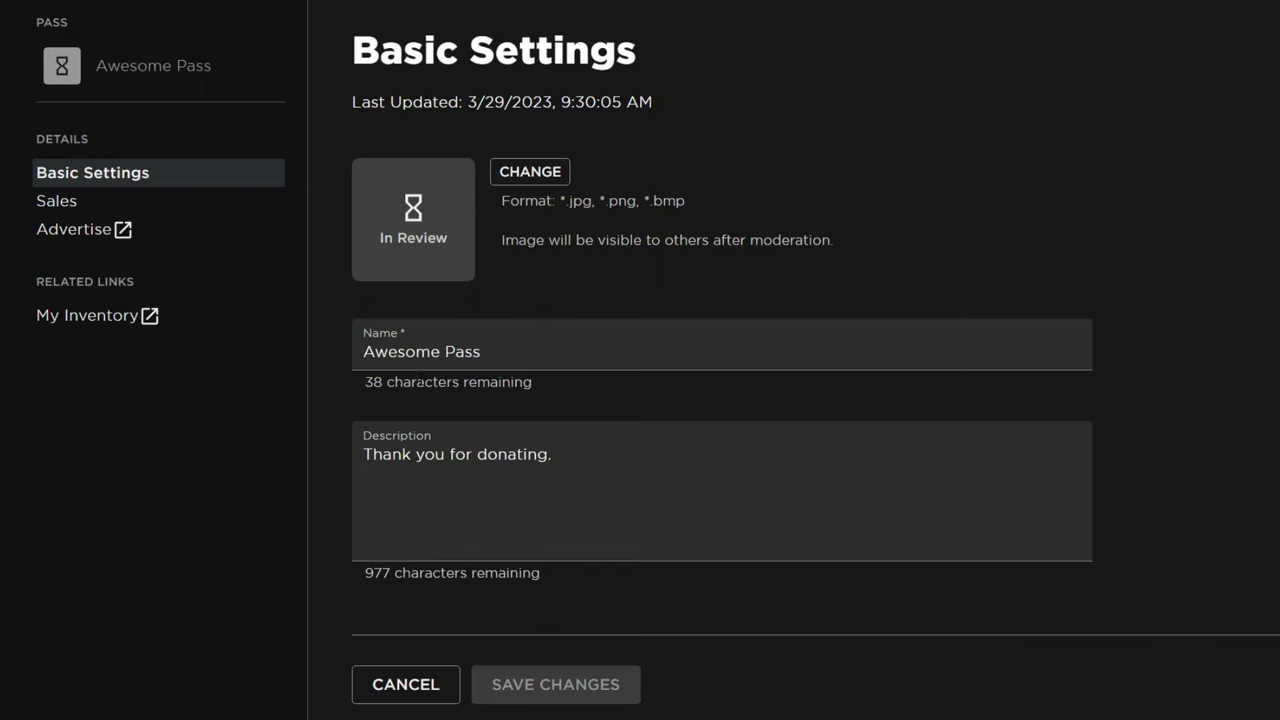
{"action": "left_click", "coordinate": [209, 212]}
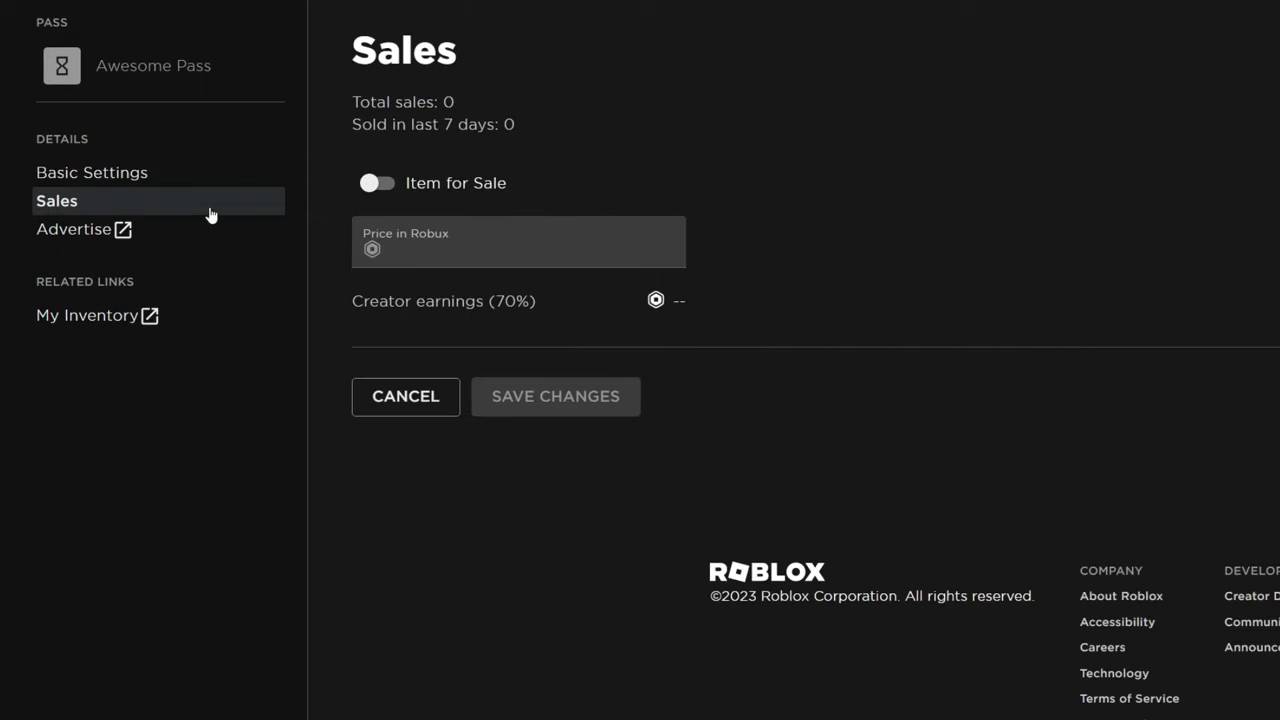
{"action": "left_click", "coordinate": [379, 184]}
{"action": "left_click", "coordinate": [427, 249]}
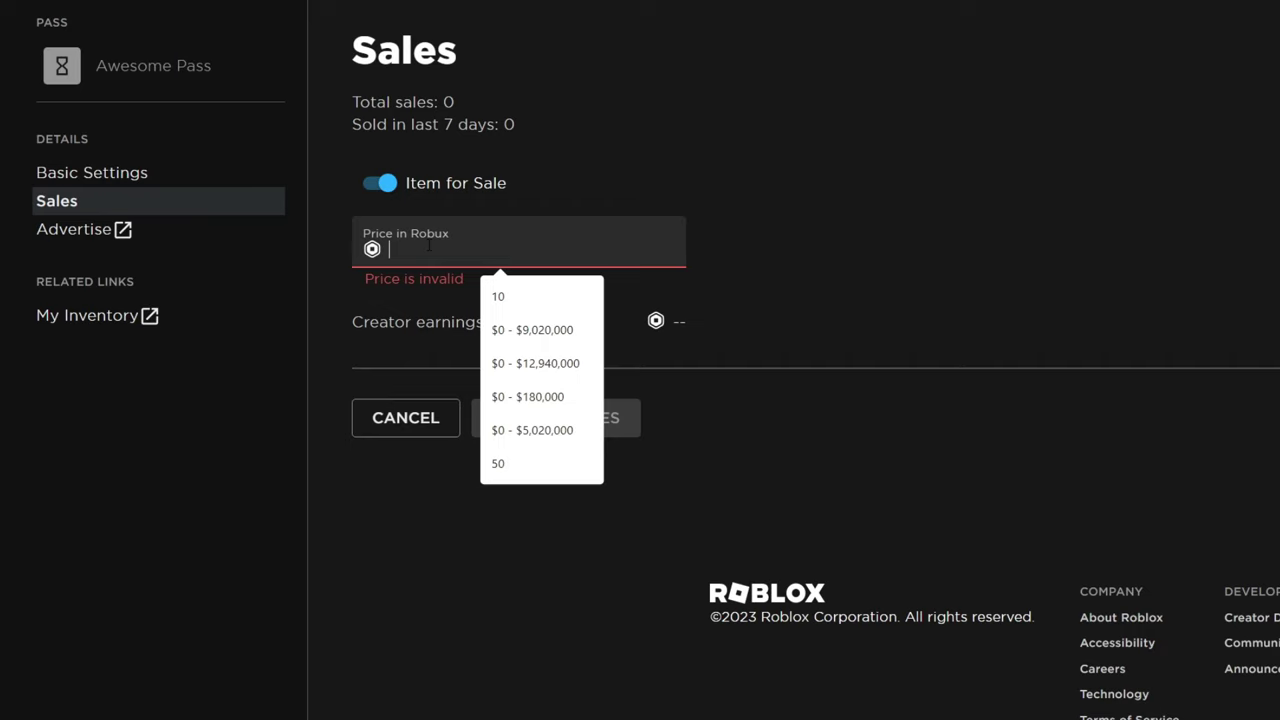
{"action": "type", "text": "1"}
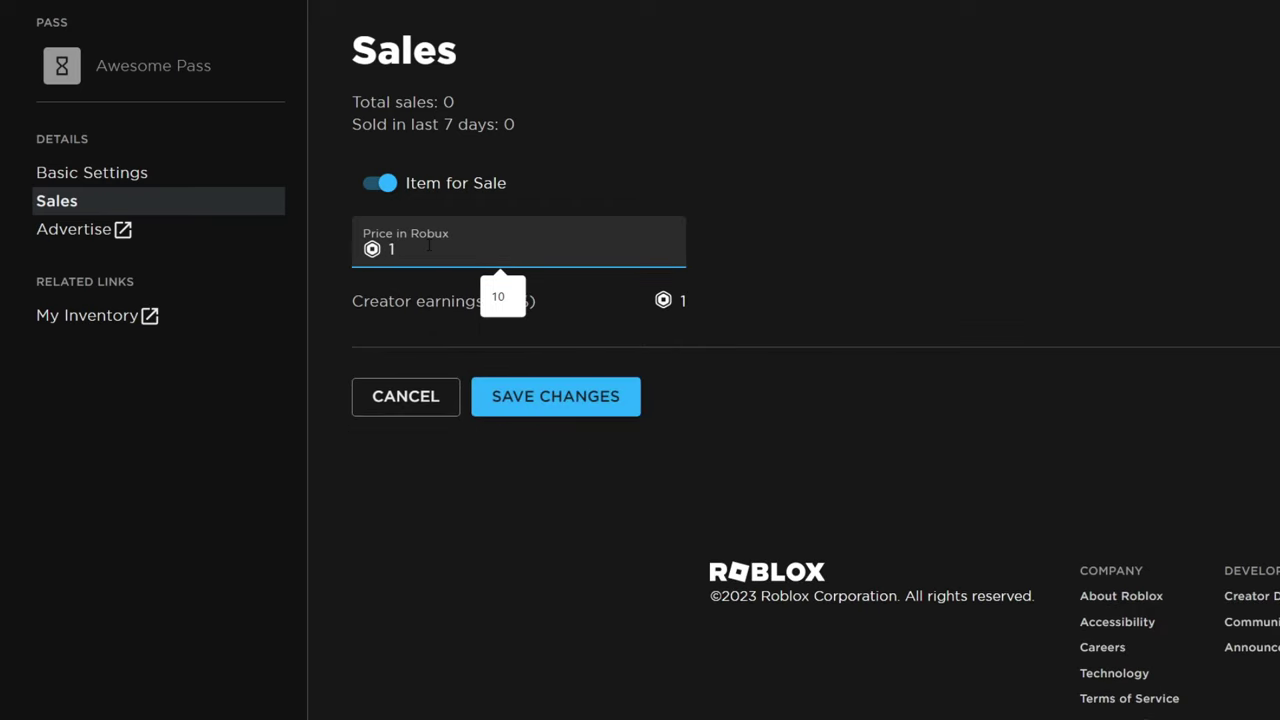
{"action": "left_click", "coordinate": [522, 146]}
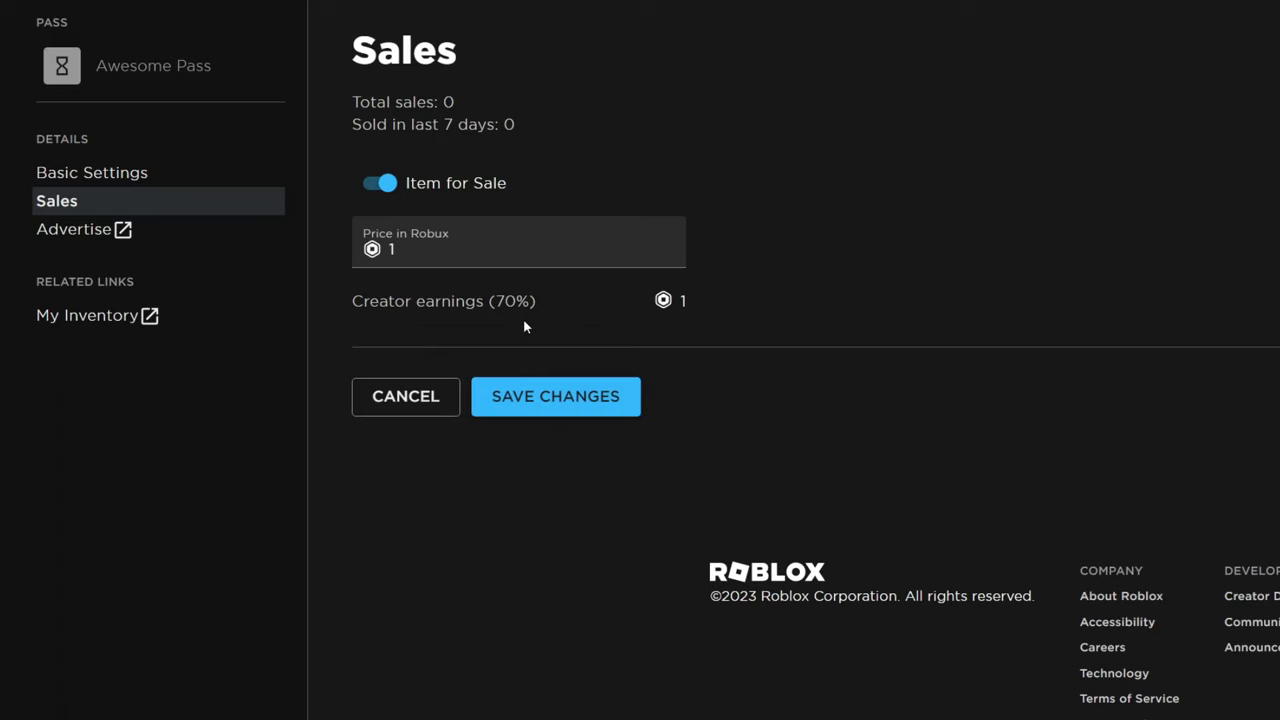
{"action": "left_click", "coordinate": [543, 408]}
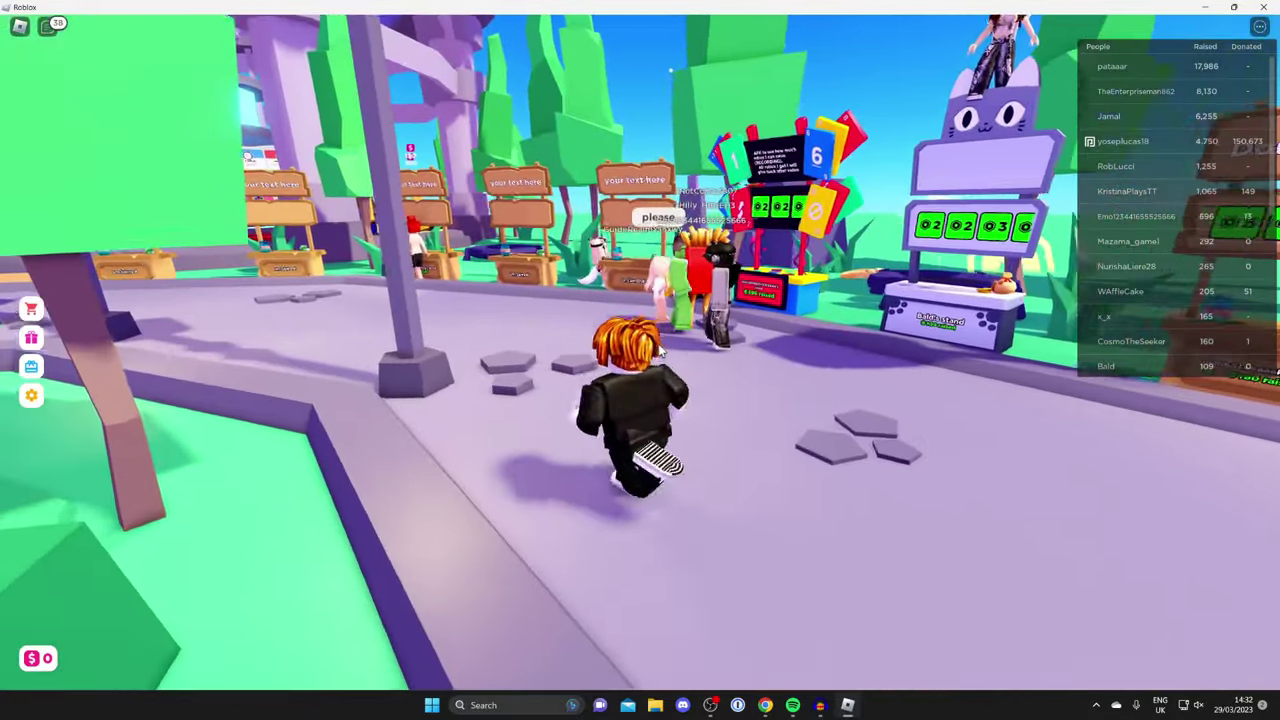
Walk up to the middle empty stand and claim it with E.
{"action": "key", "text": "w"}
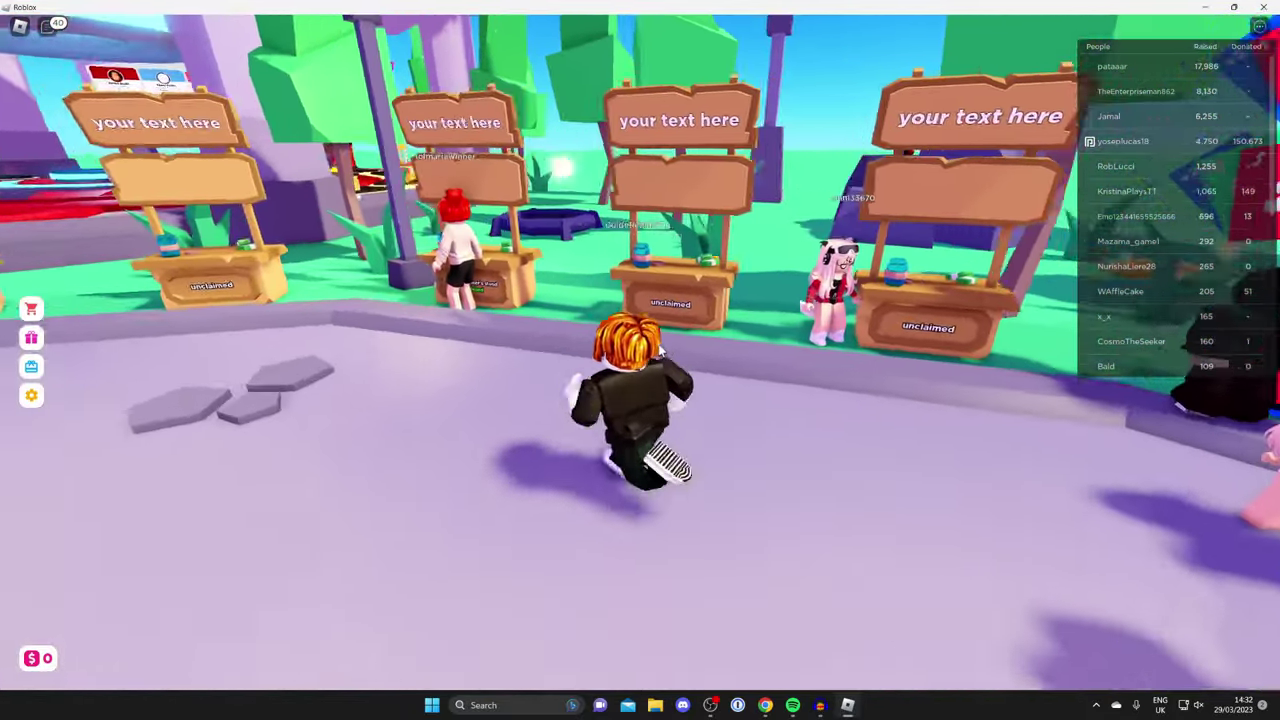
{"action": "key", "text": "w"}
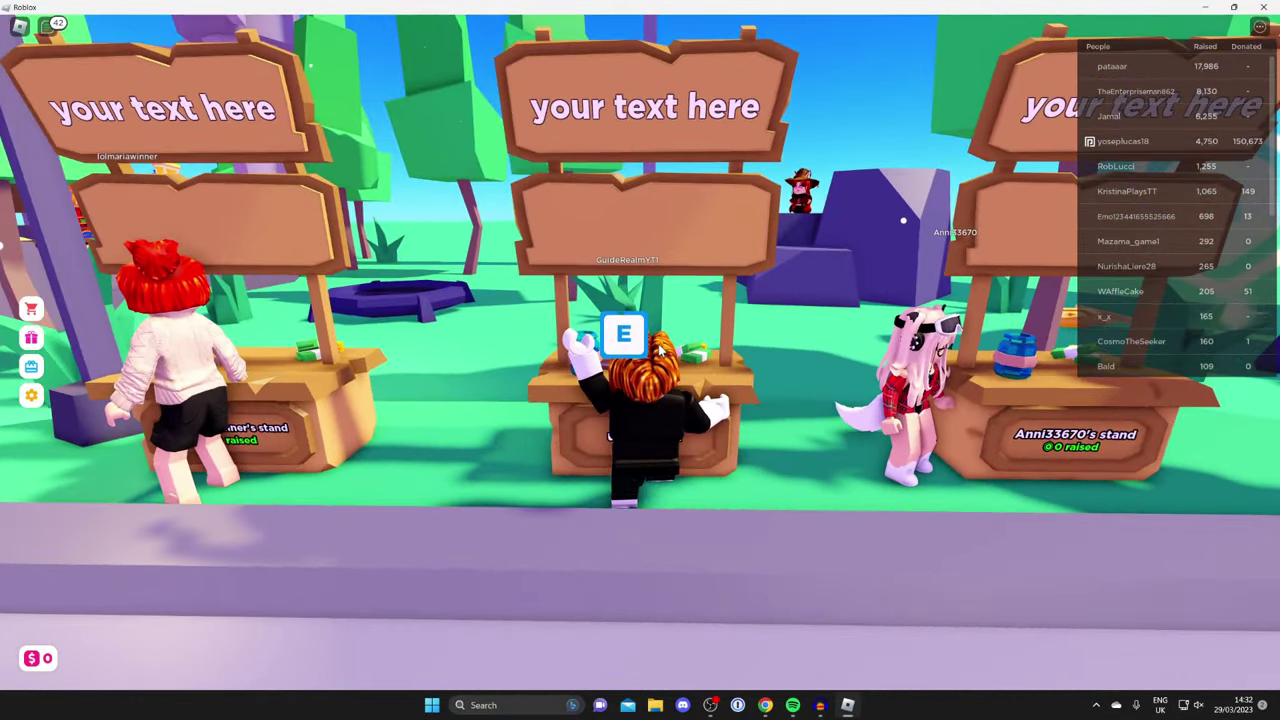
{"action": "key", "text": "e"}
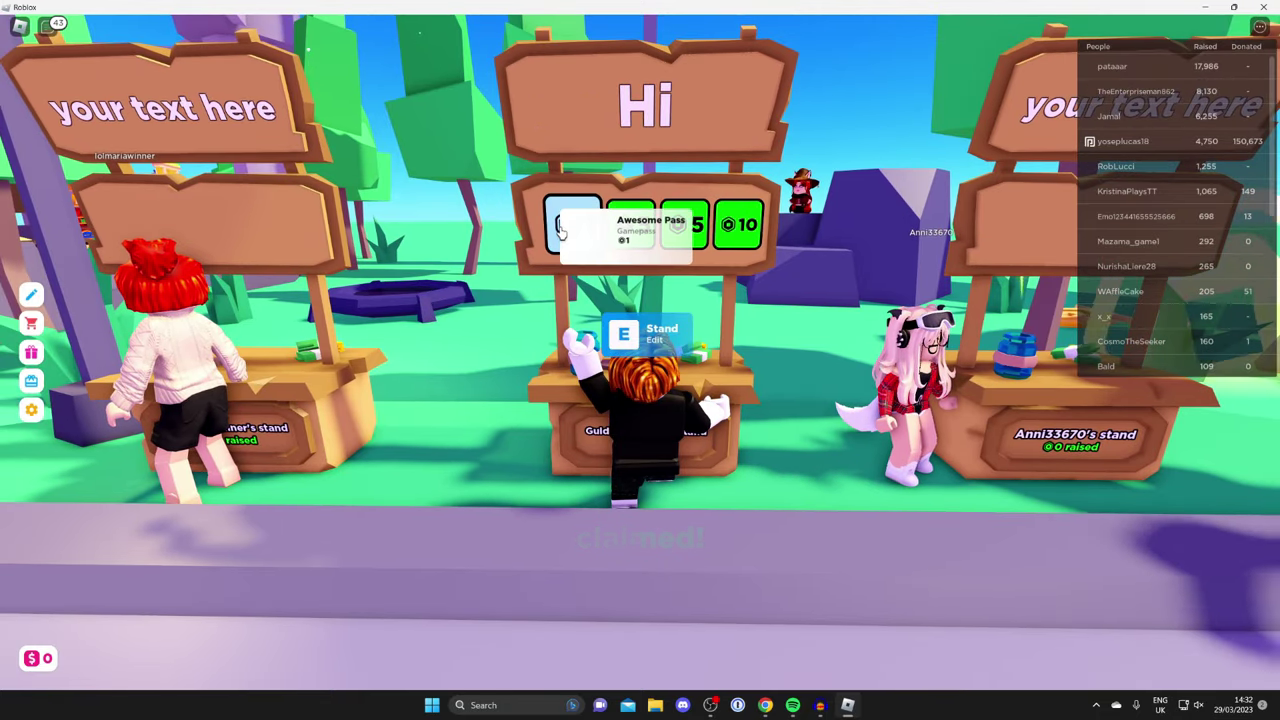